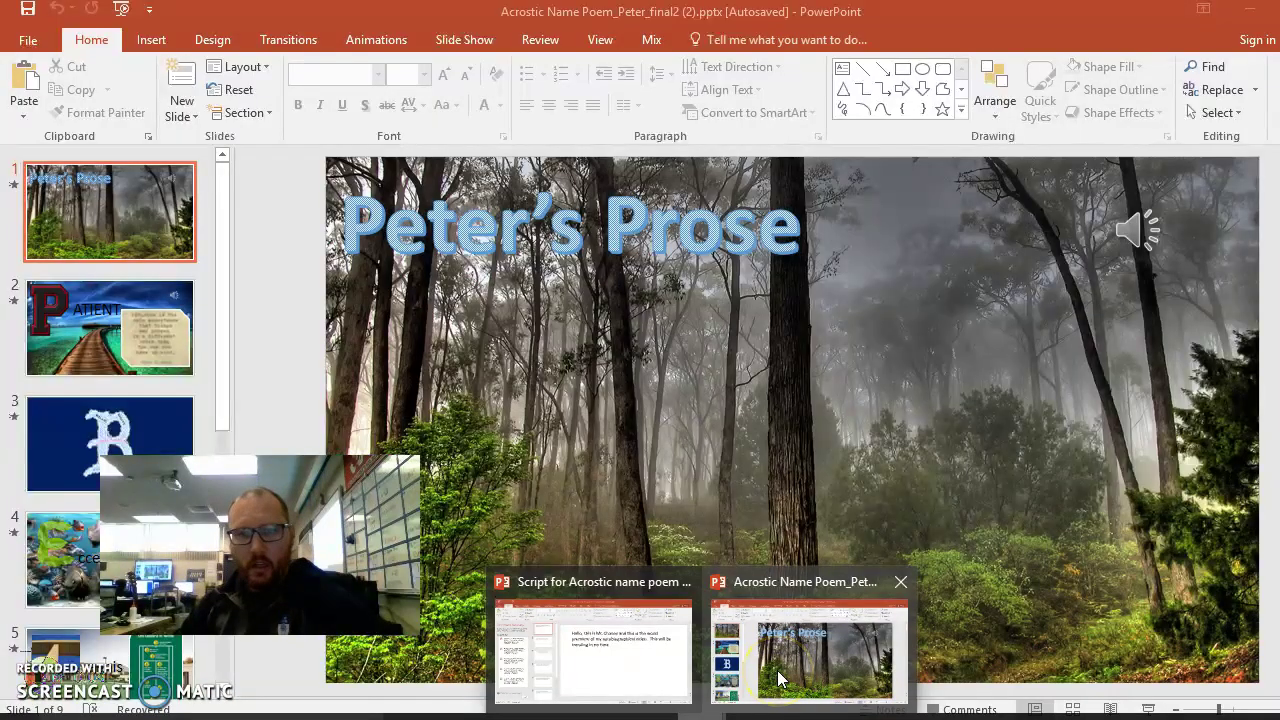
# Look over slide 3, the B word-cloud slide, then return to the Peter's Prose title slide.
pyautogui.click(779, 679)
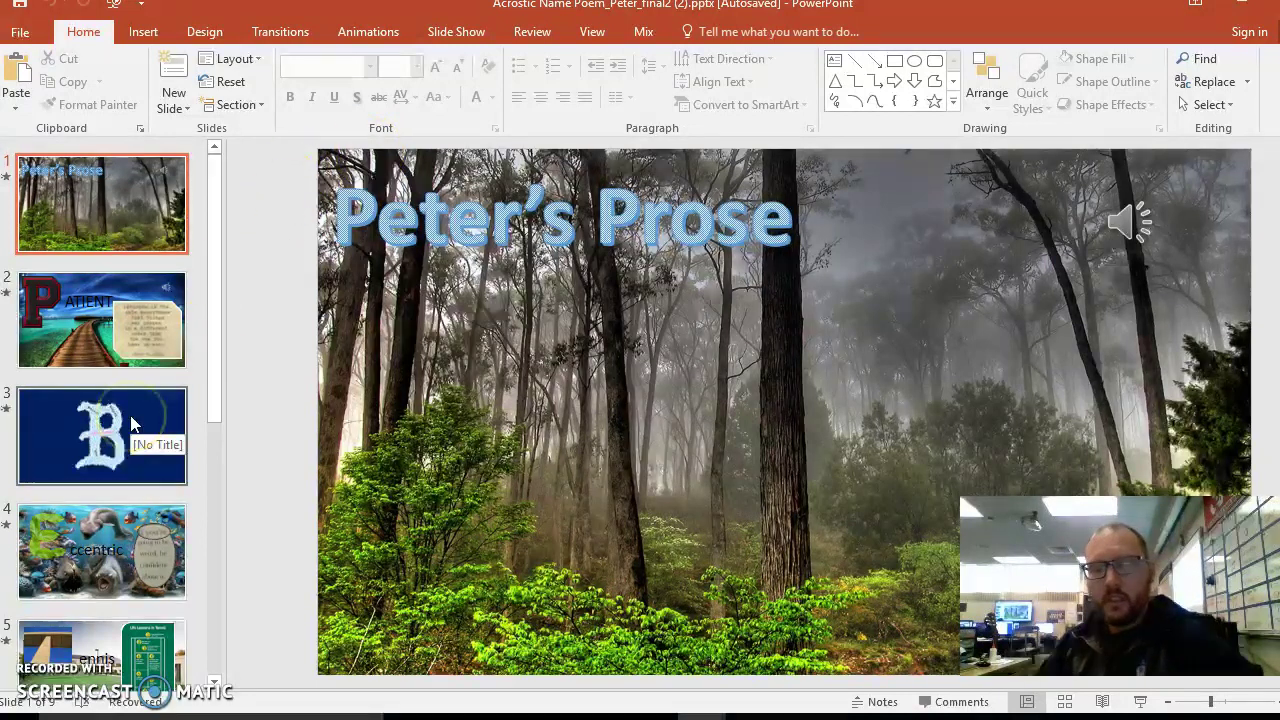
pyautogui.click(100, 435)
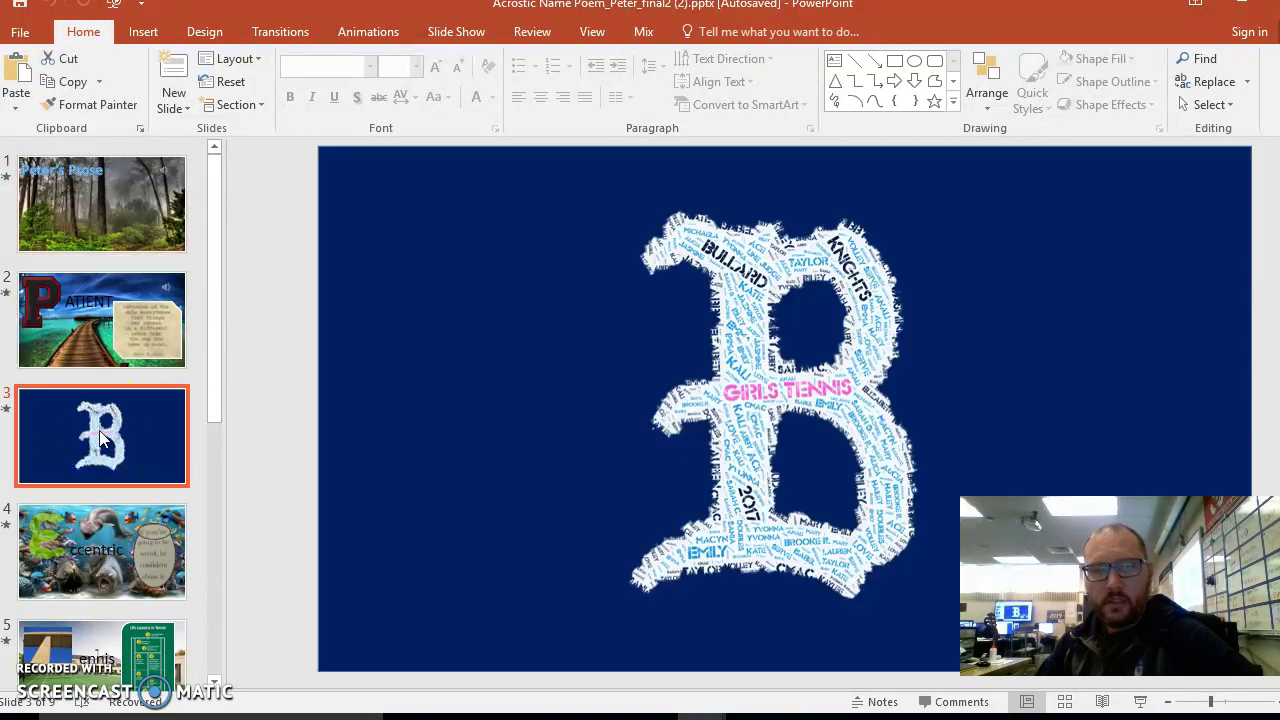
pyautogui.moveTo(100, 432)
pyautogui.mouseDown()
pyautogui.moveTo(106, 305)
pyautogui.moveTo(106, 450)
pyautogui.mouseUp()
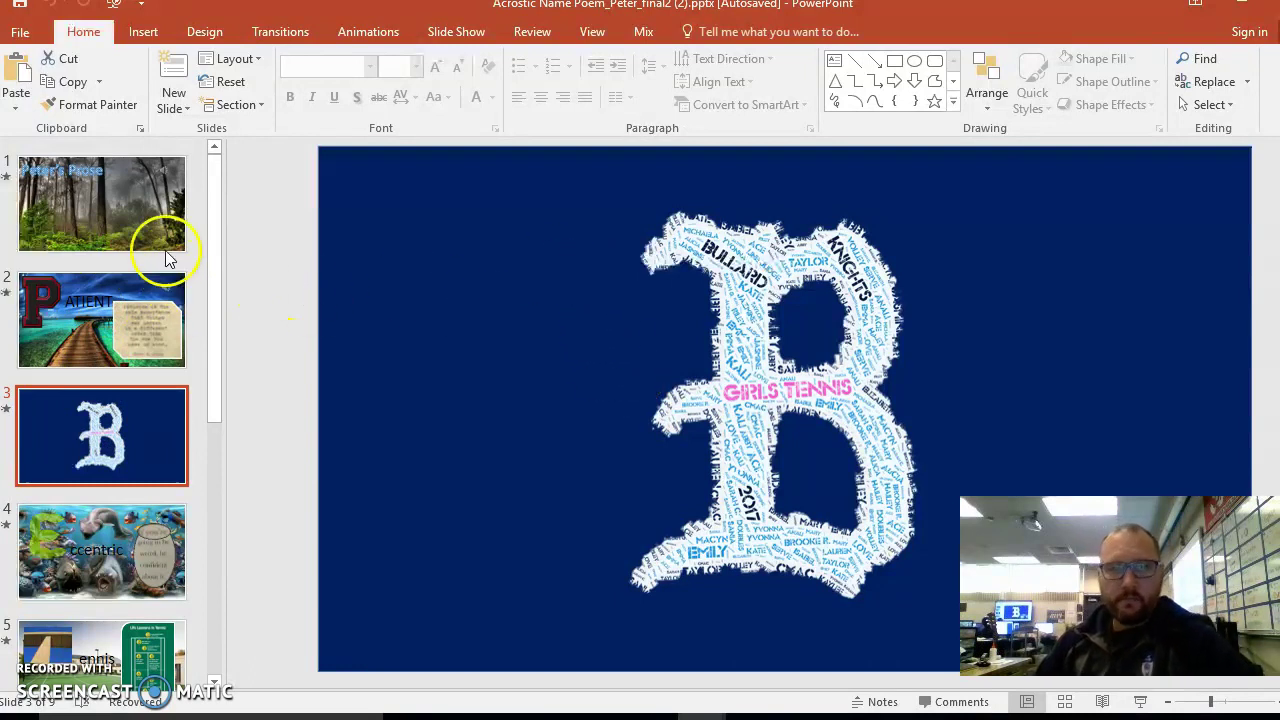
pyautogui.click(108, 218)
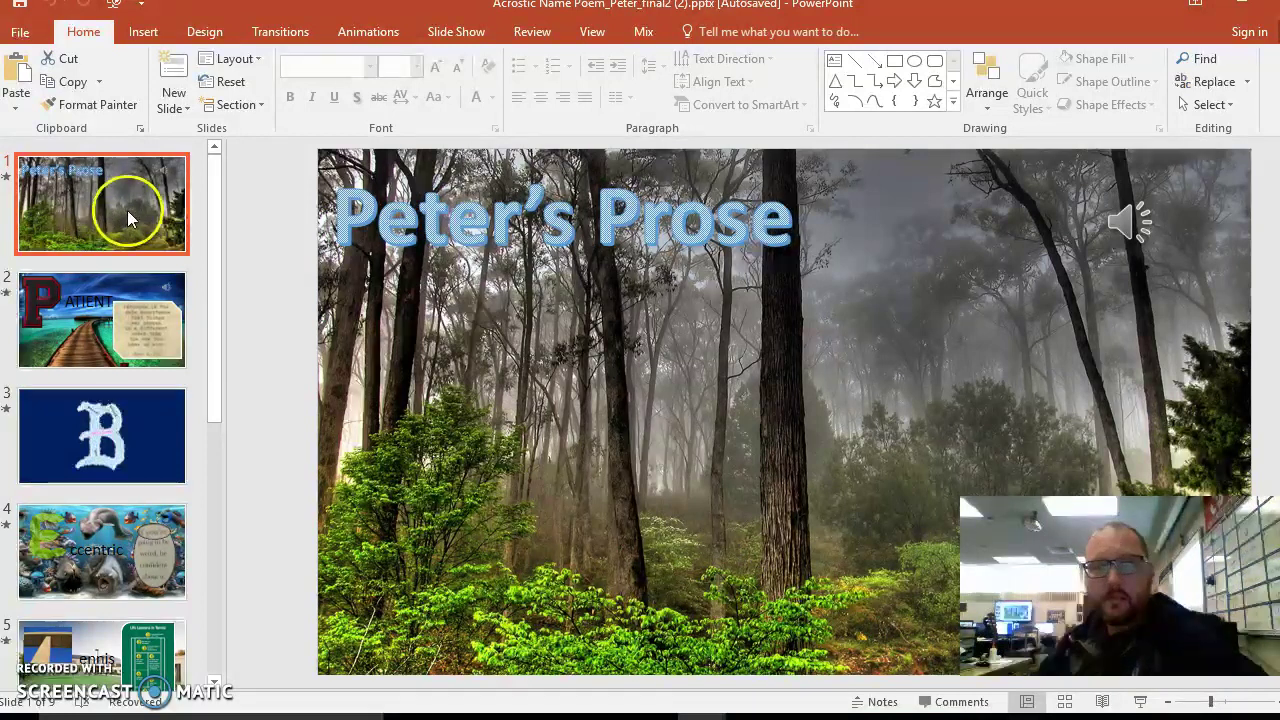
# Rehearse slide timings through the Patient boardwalk slide, then stop and discard the timings.
pyautogui.click(440, 33)
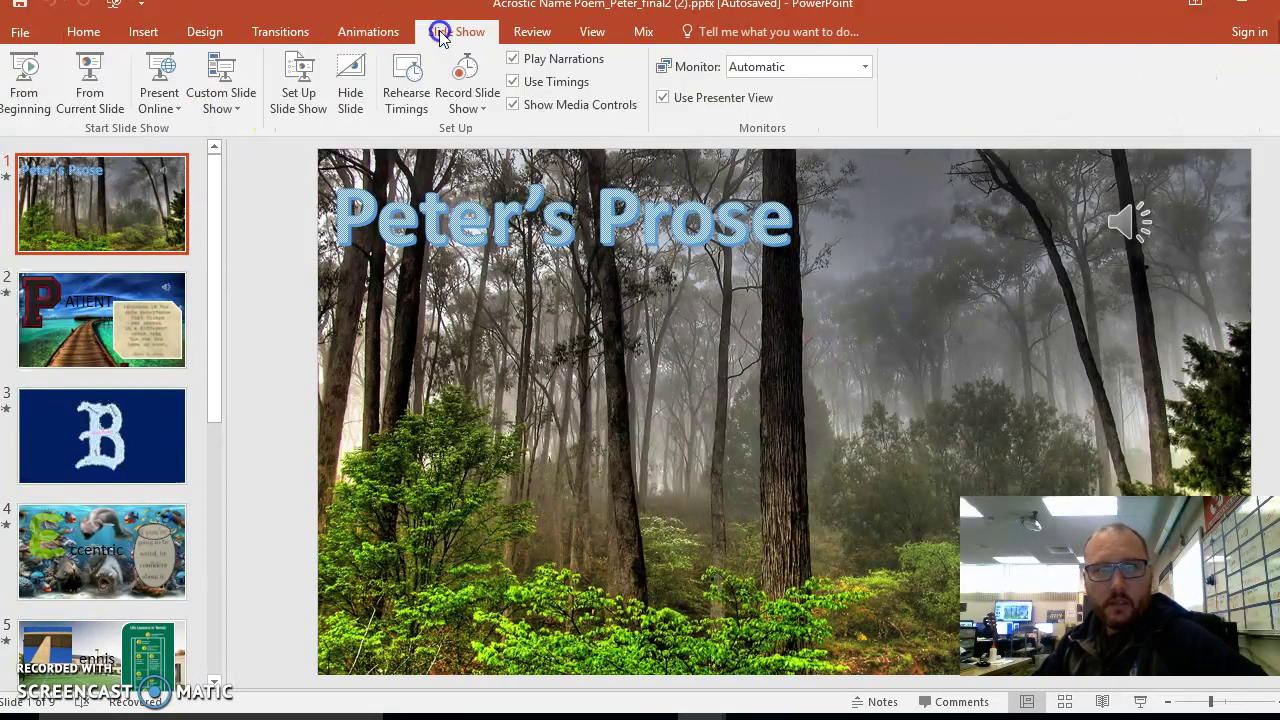
pyautogui.click(402, 78)
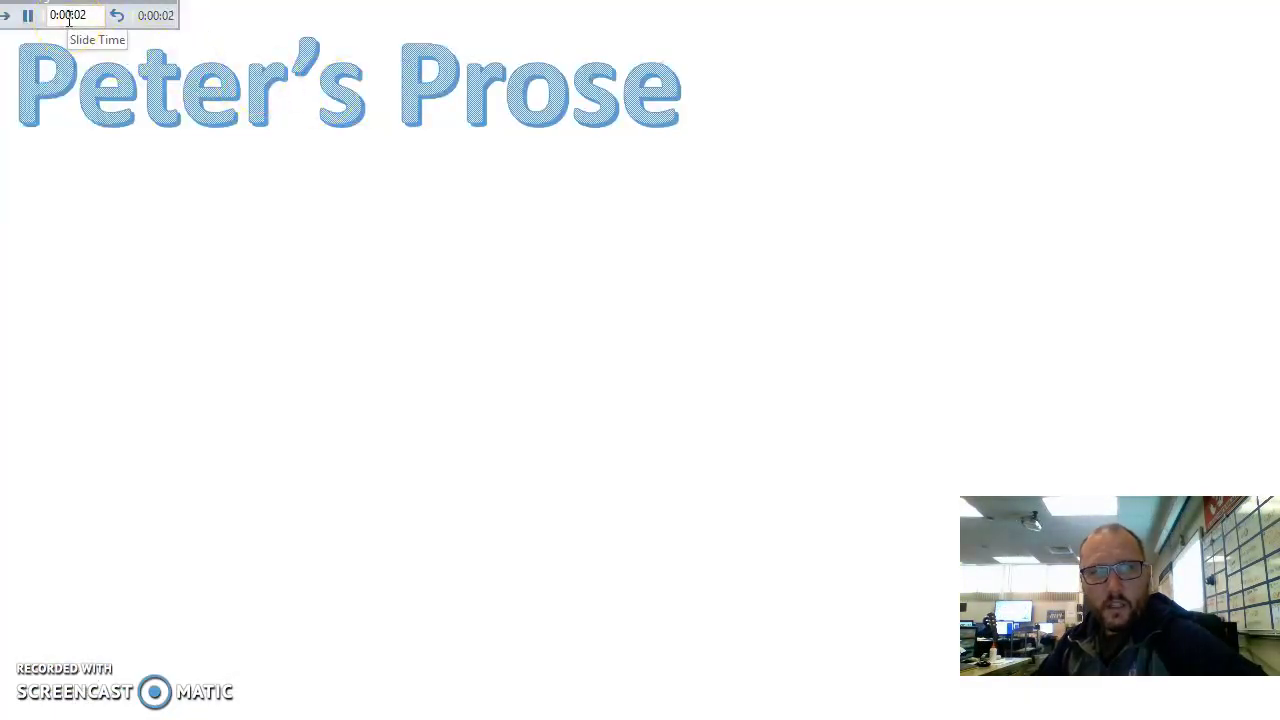
pyautogui.click(222, 197)
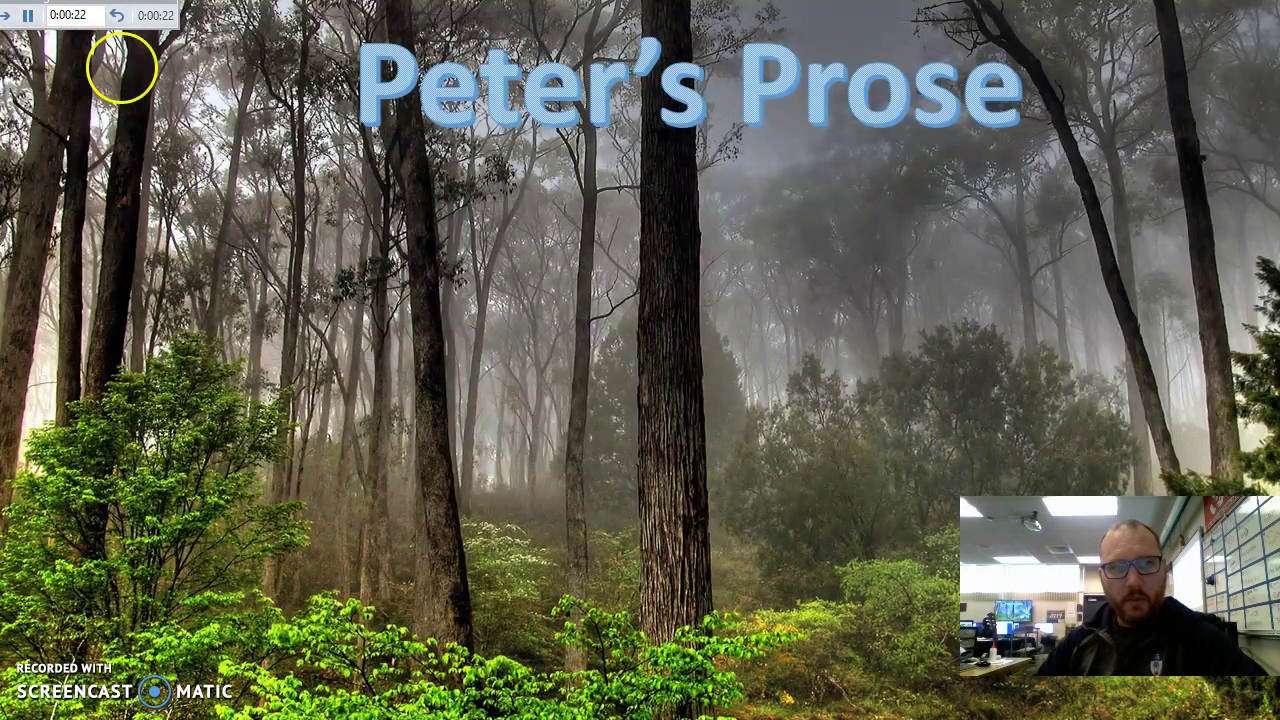
pyautogui.click(199, 47)
pyautogui.click(199, 47)
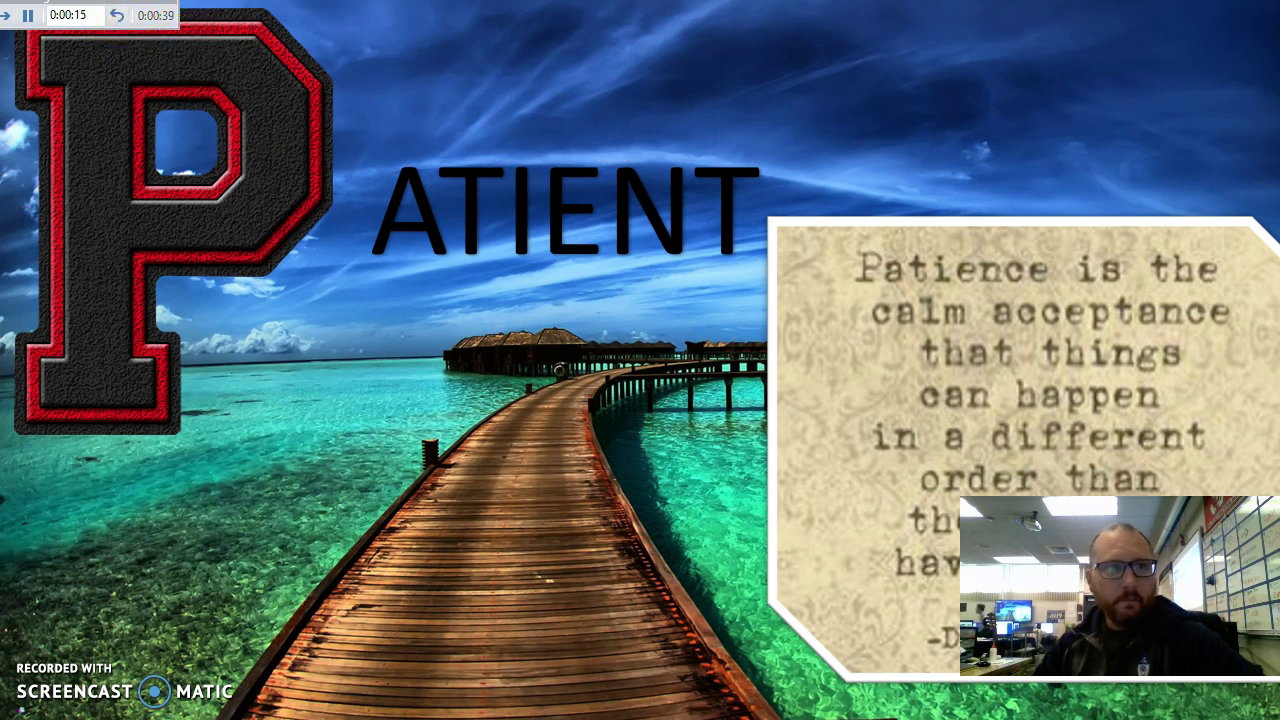
pyautogui.moveTo(95, 3); pyautogui.dragTo(337, 35)
pyautogui.click(413, 33)
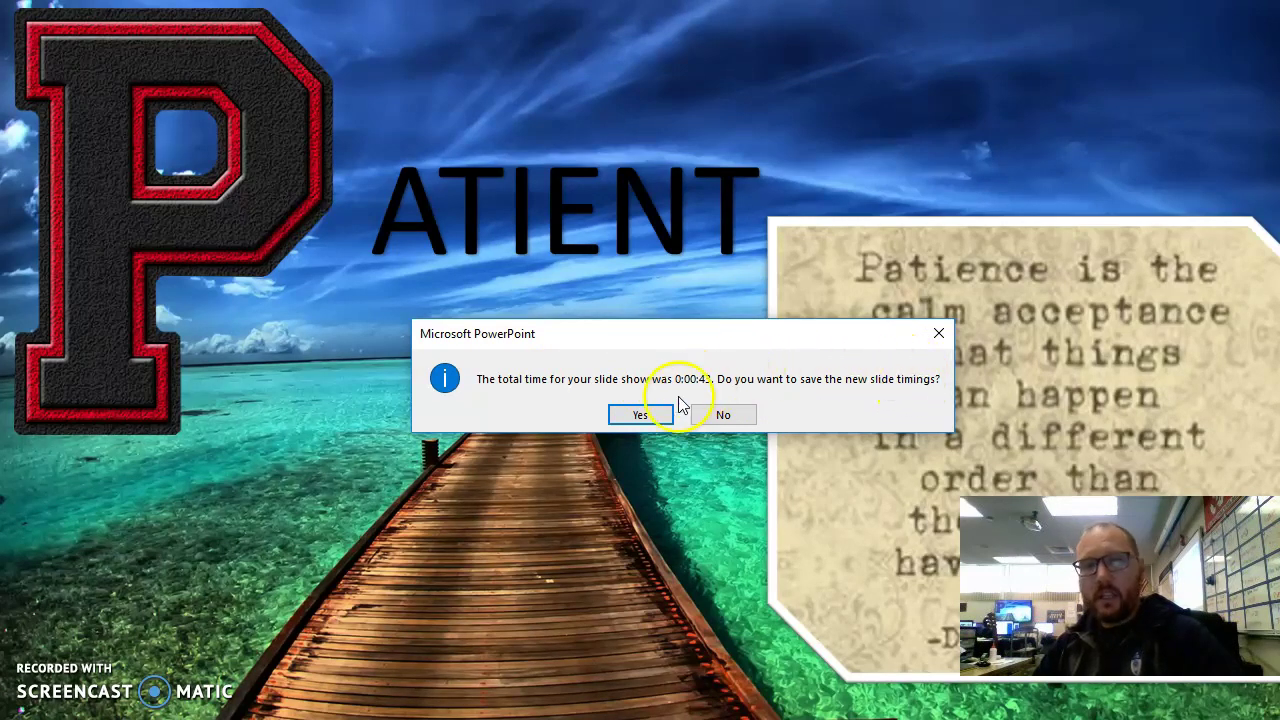
pyautogui.click(937, 333)
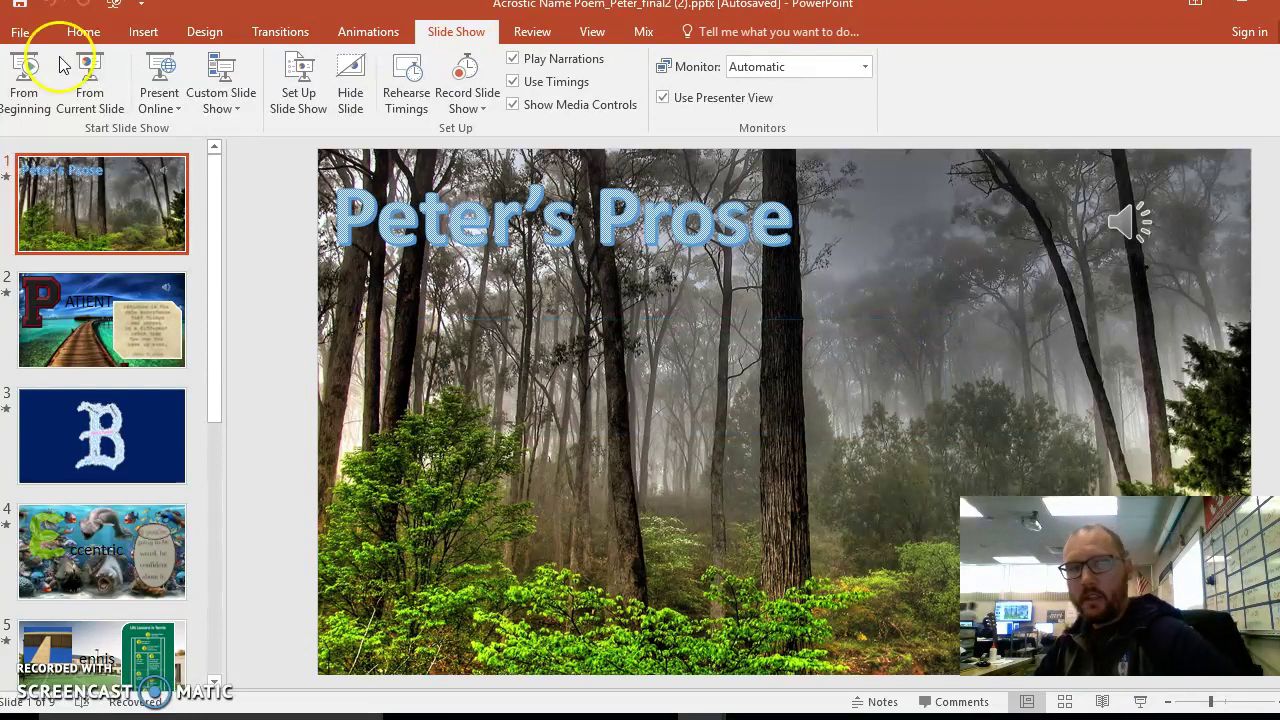
# Check the Create a Video export options, then go back to the slides without exporting.
pyautogui.click(20, 31)
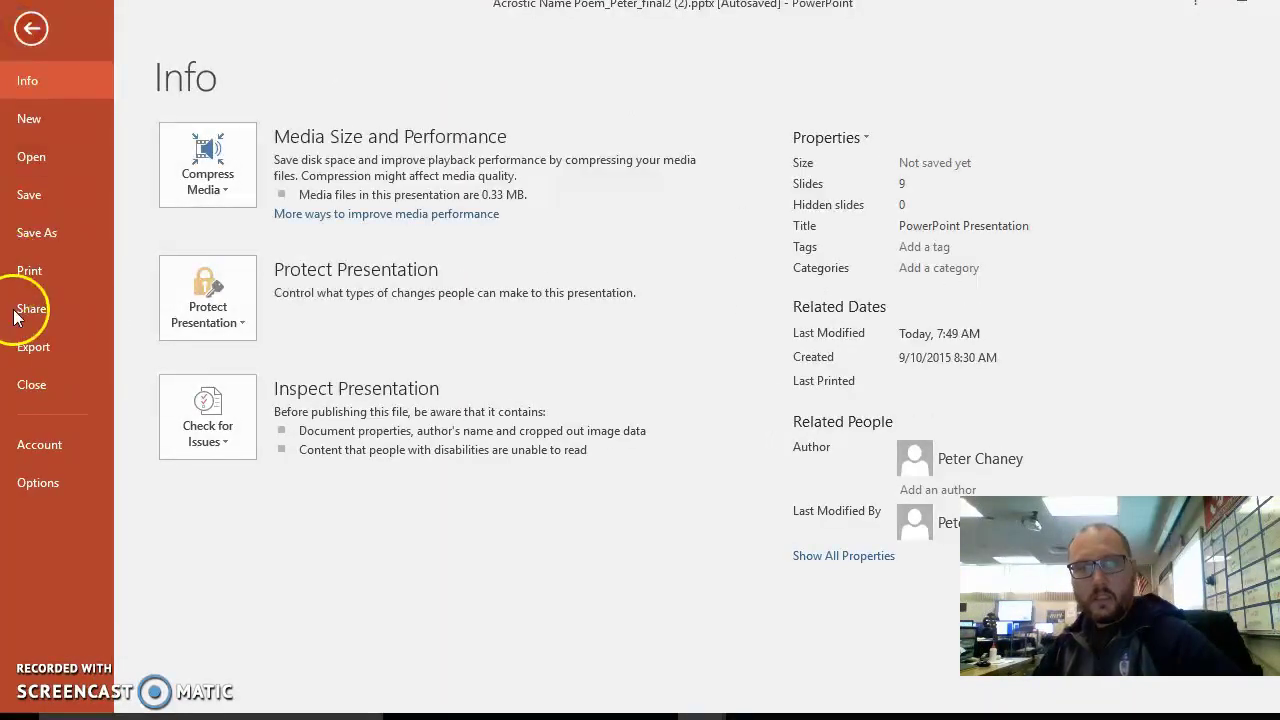
pyautogui.click(43, 347)
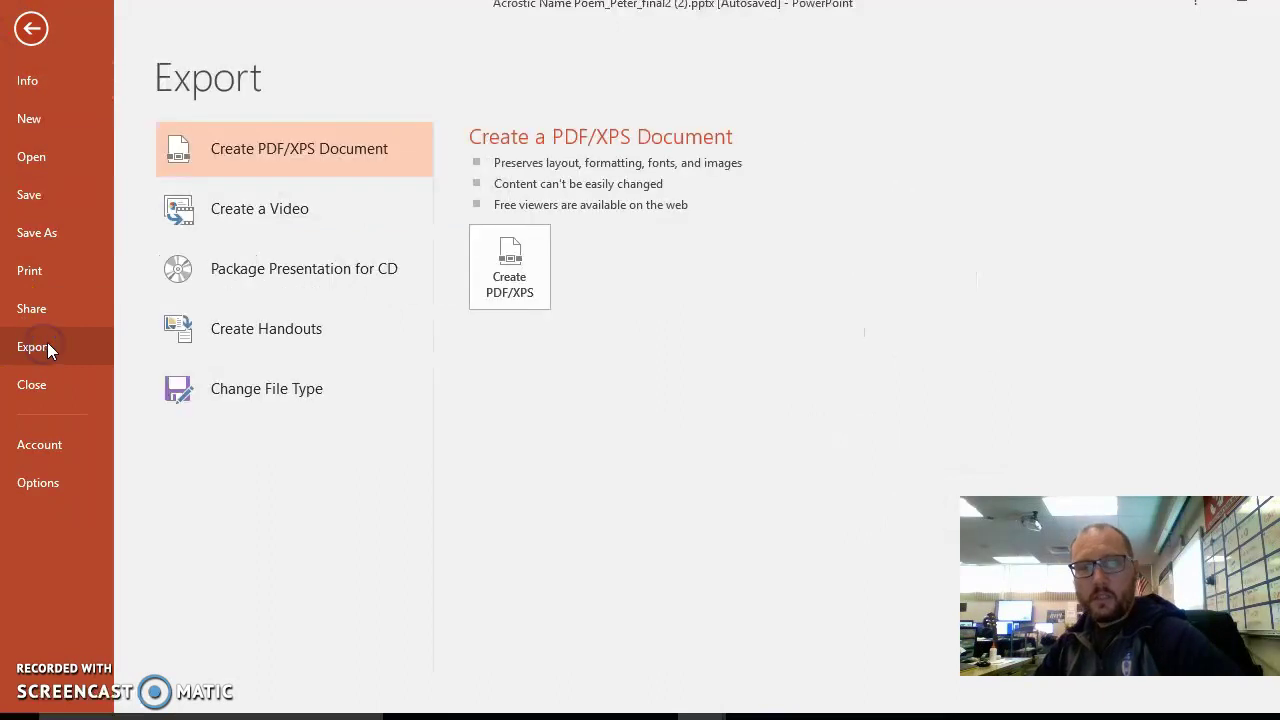
pyautogui.click(259, 212)
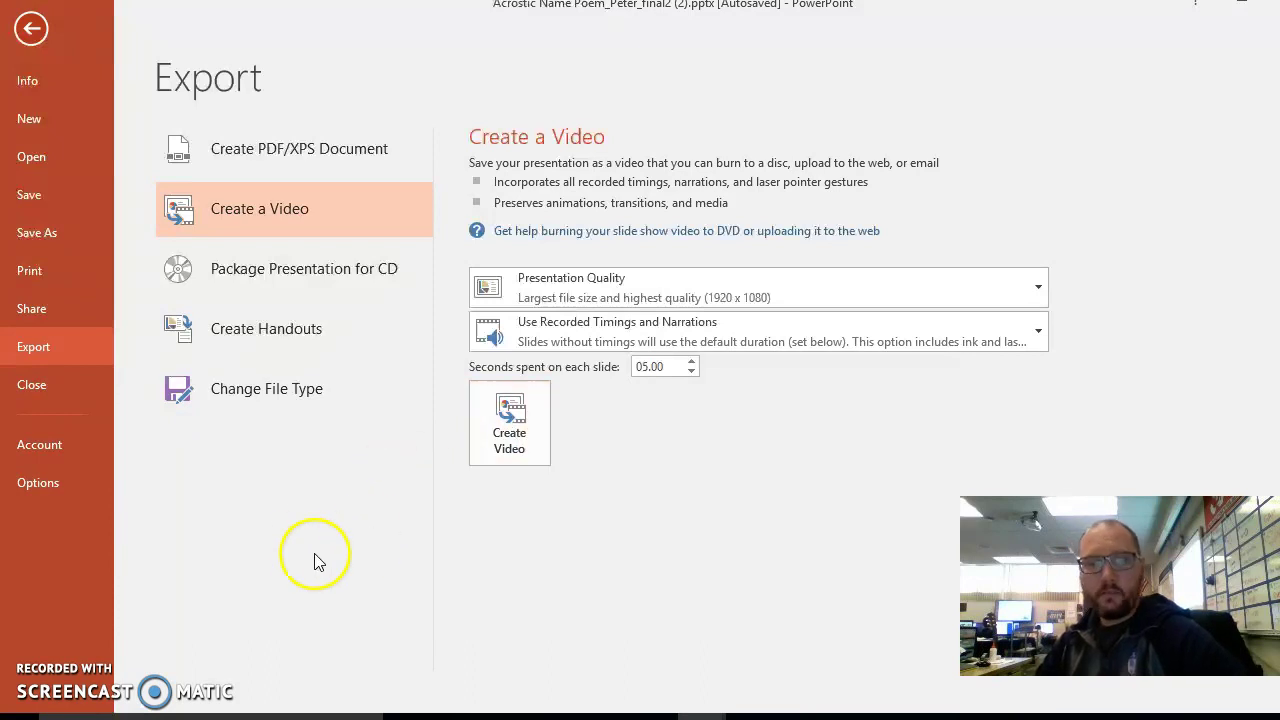
pyautogui.click(30, 28)
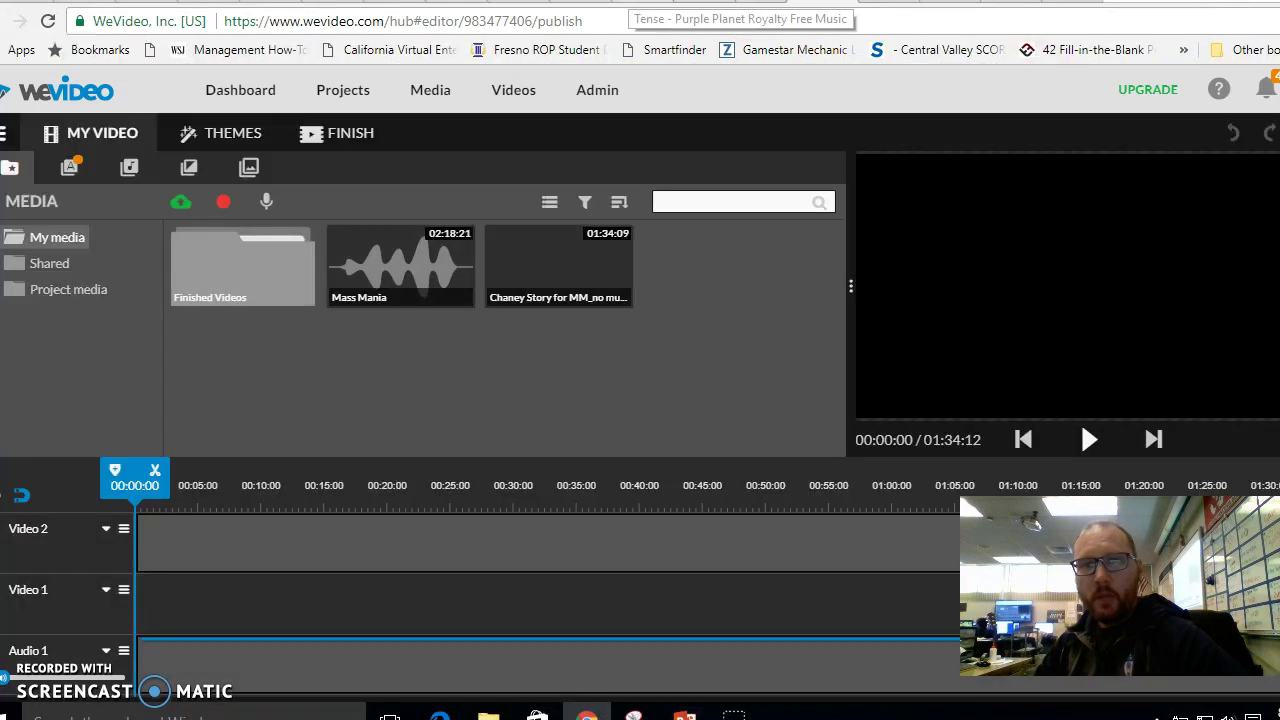
# Find the Relaxing Jazz YouTube tab and pause the video at 7:20.
pyautogui.click(630, 3)
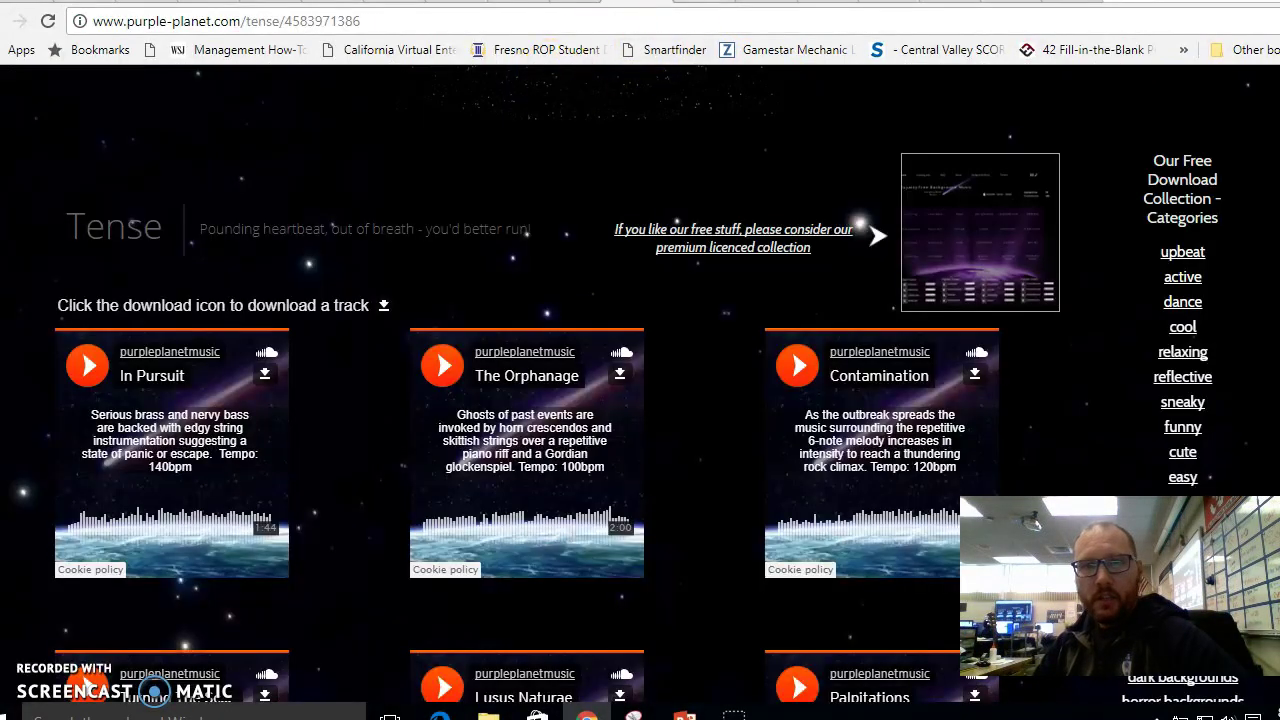
pyautogui.click(343, 3)
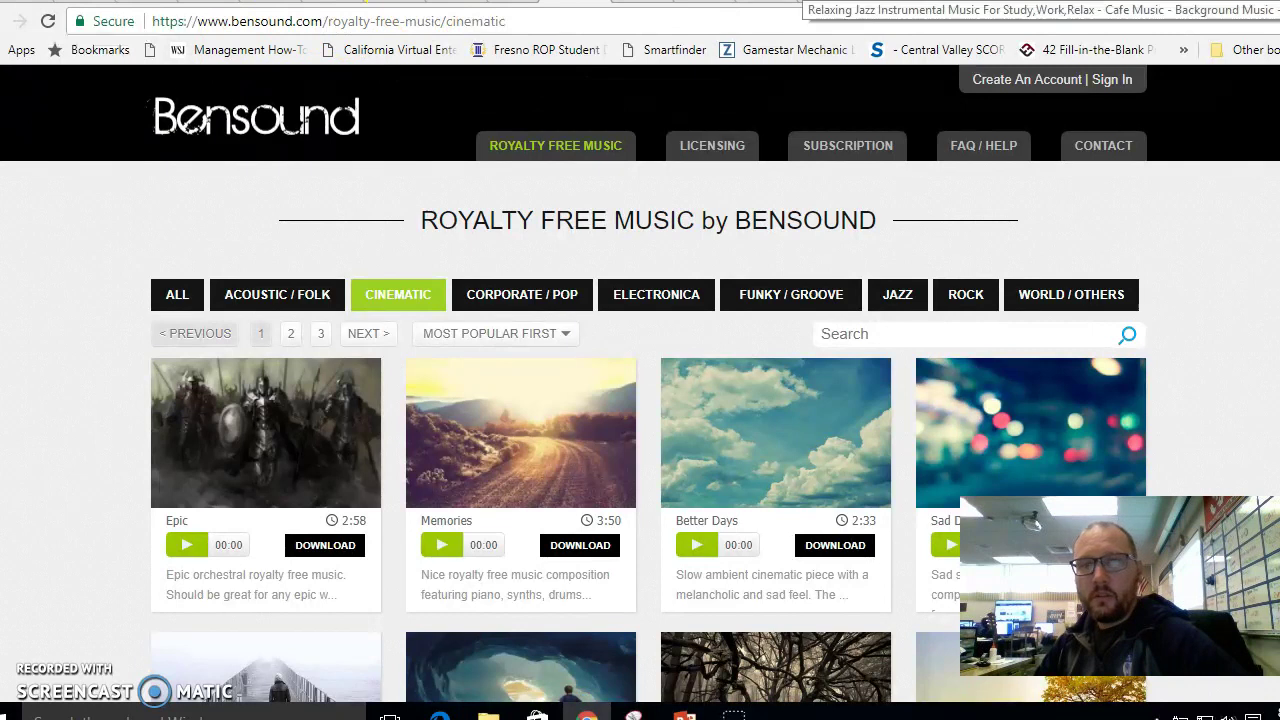
pyautogui.click(800, 3)
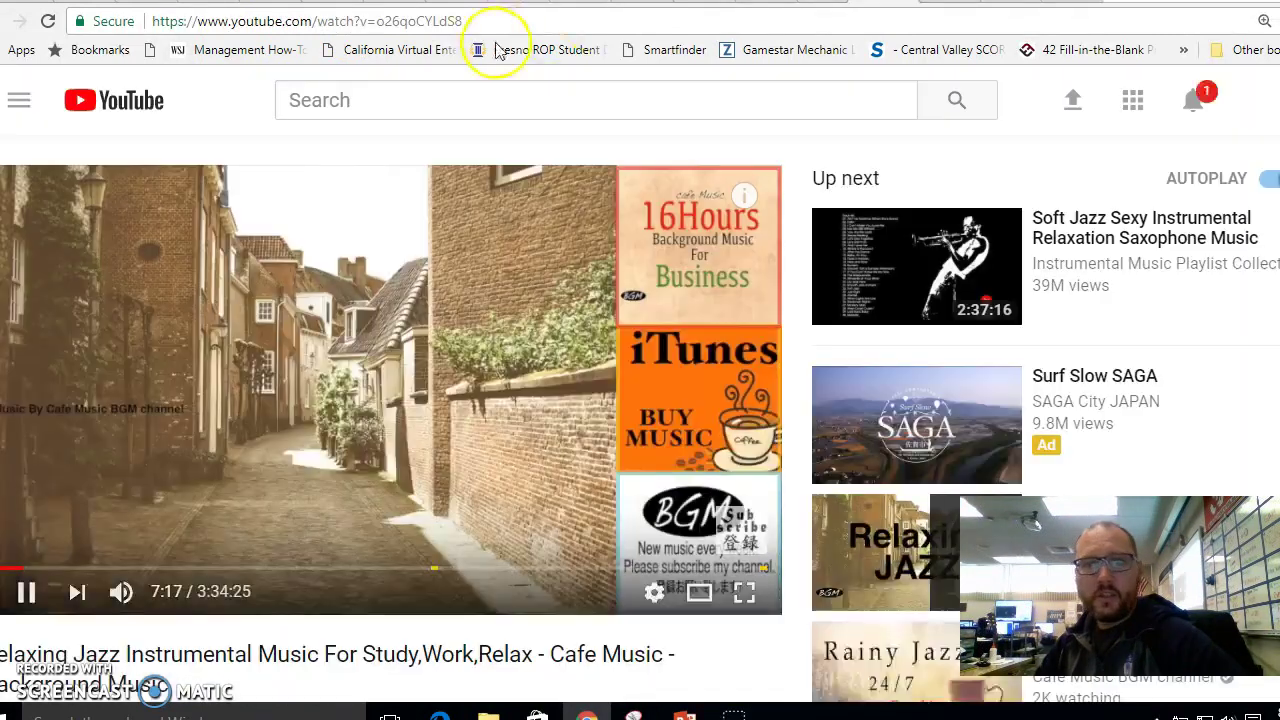
pyautogui.click(28, 592)
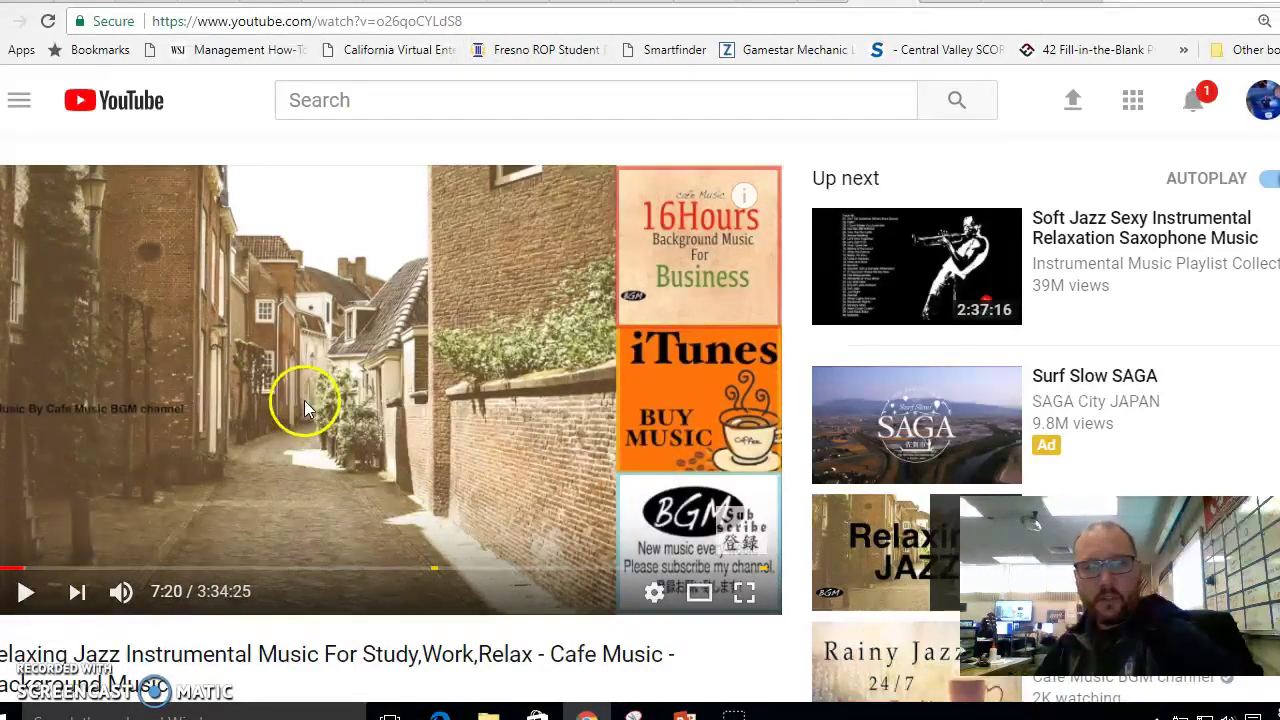
# Copy the video's short link from its Share panel.
pyautogui.scroll(-2, 305, 400)
pyautogui.scroll(-2, 305, 408)
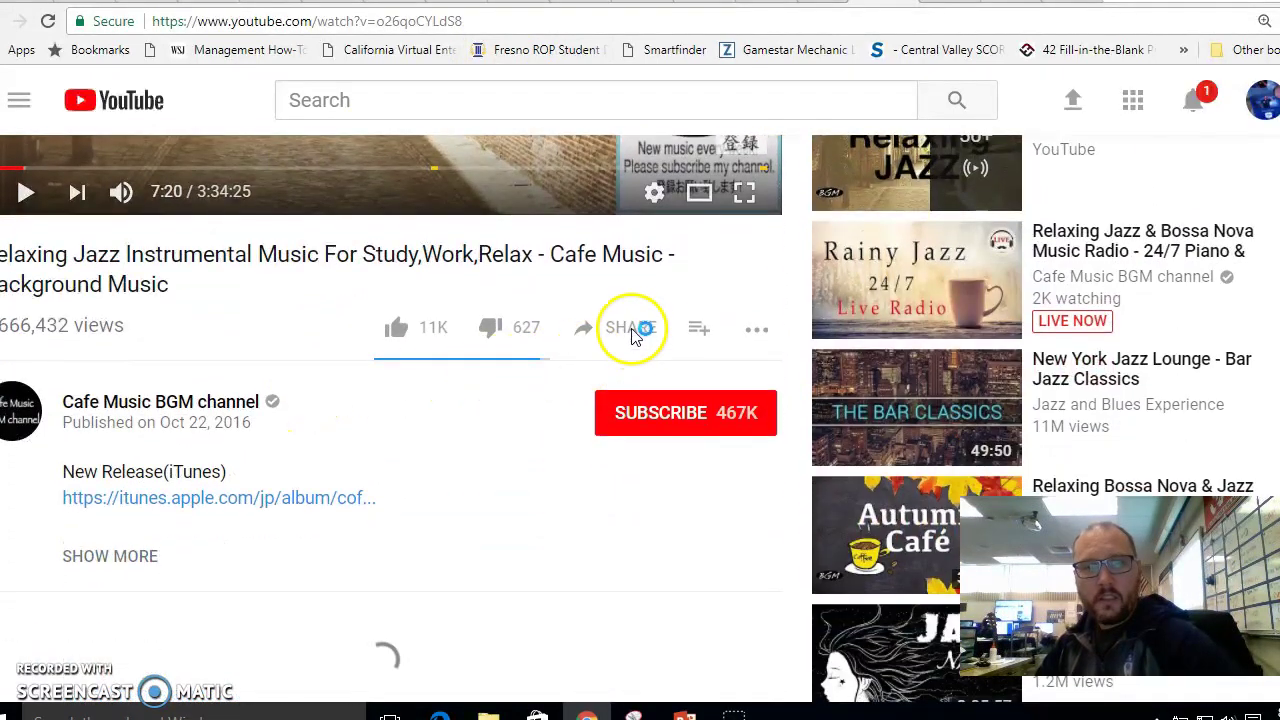
pyautogui.click(632, 334)
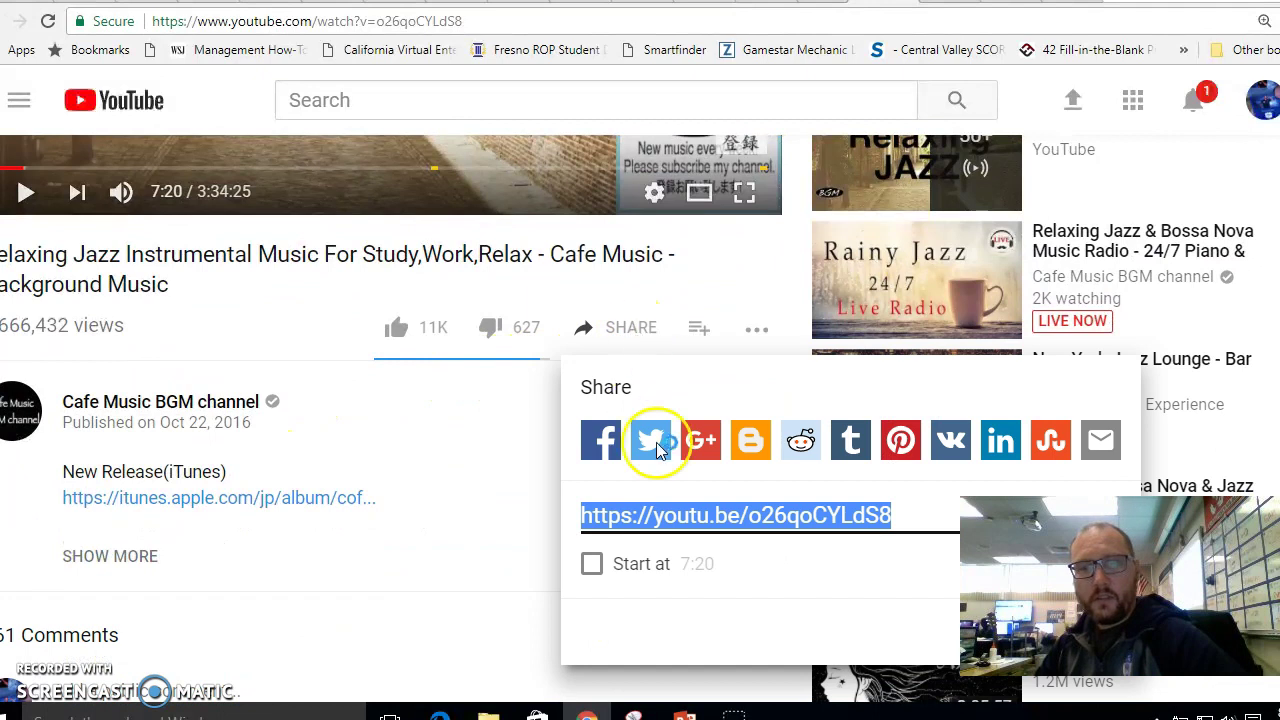
pyautogui.rightClick(752, 518)
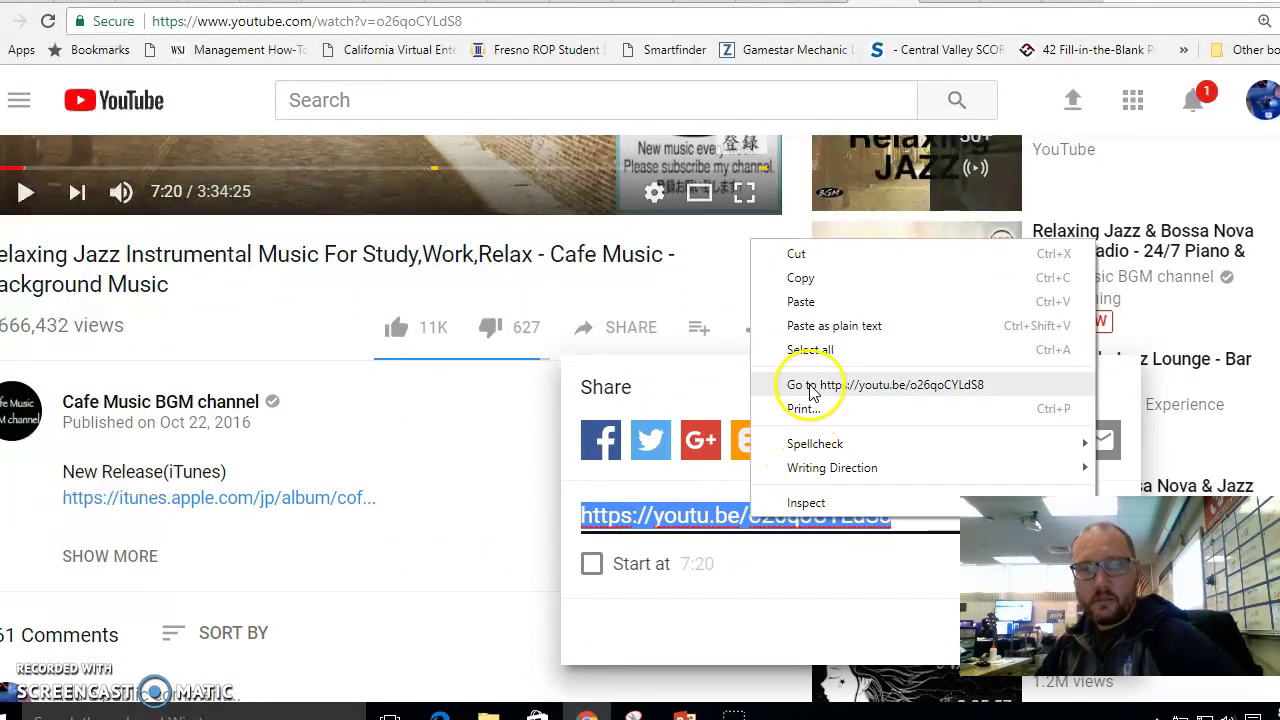
pyautogui.click(800, 280)
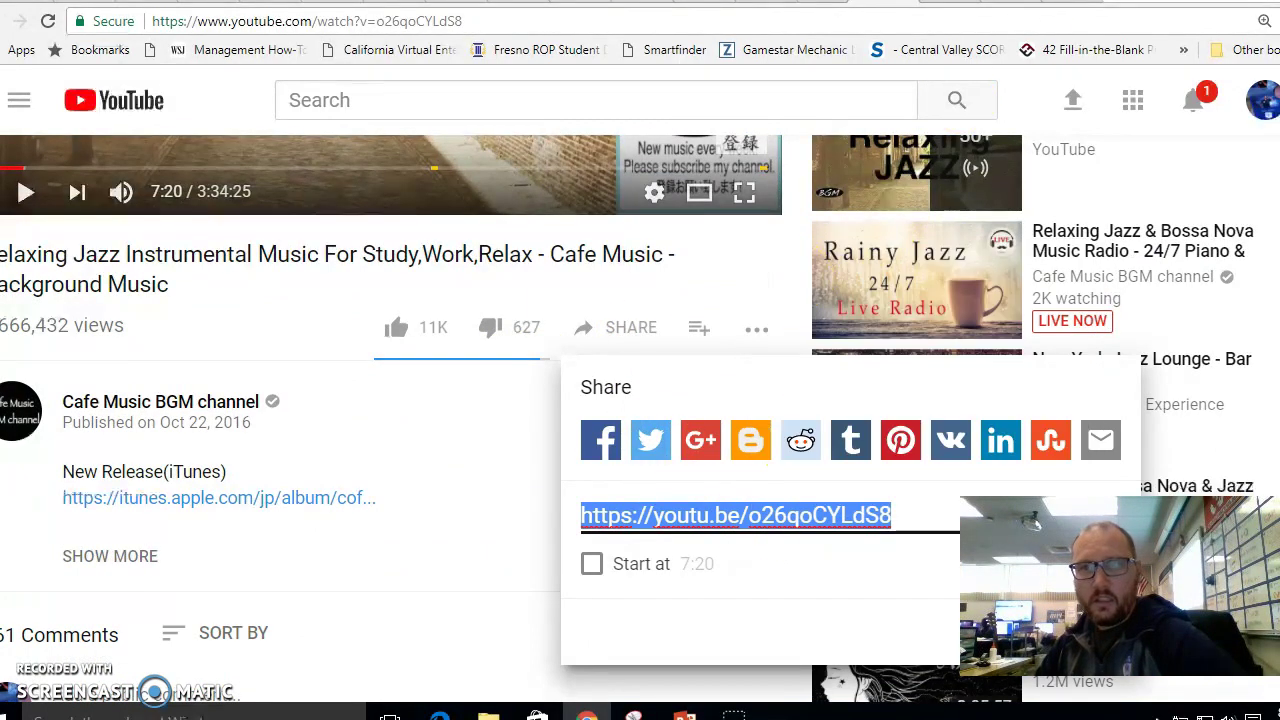
# In a new tab, go to listentoyoutube.com after downloadyoutube.com fails to load.
pyautogui.hotkey('ctrl', 't')
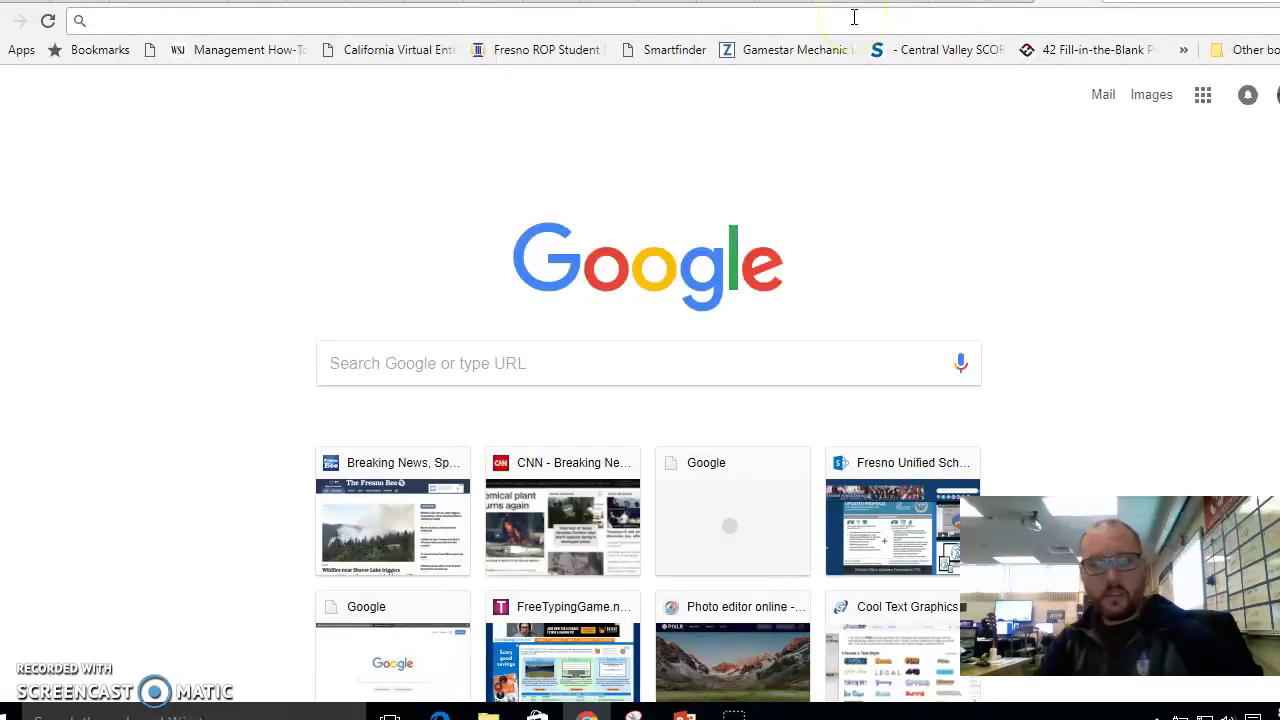
pyautogui.write('download')
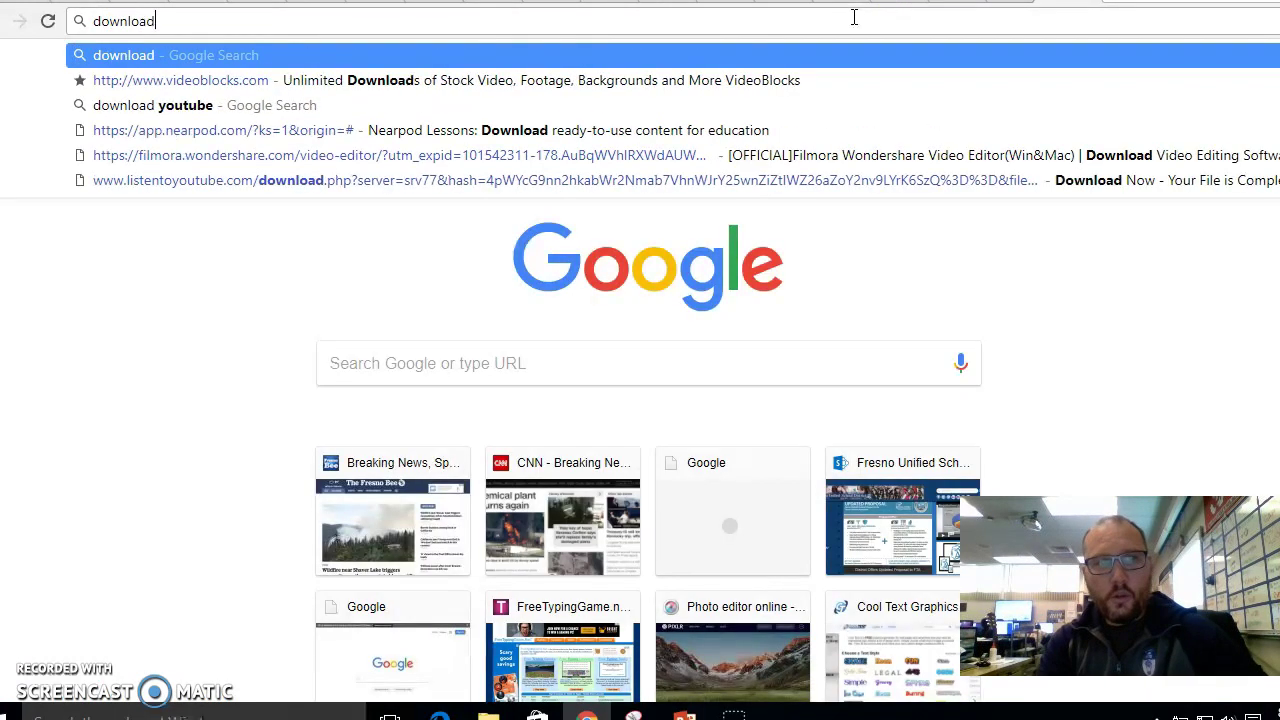
pyautogui.write('youtube.com')
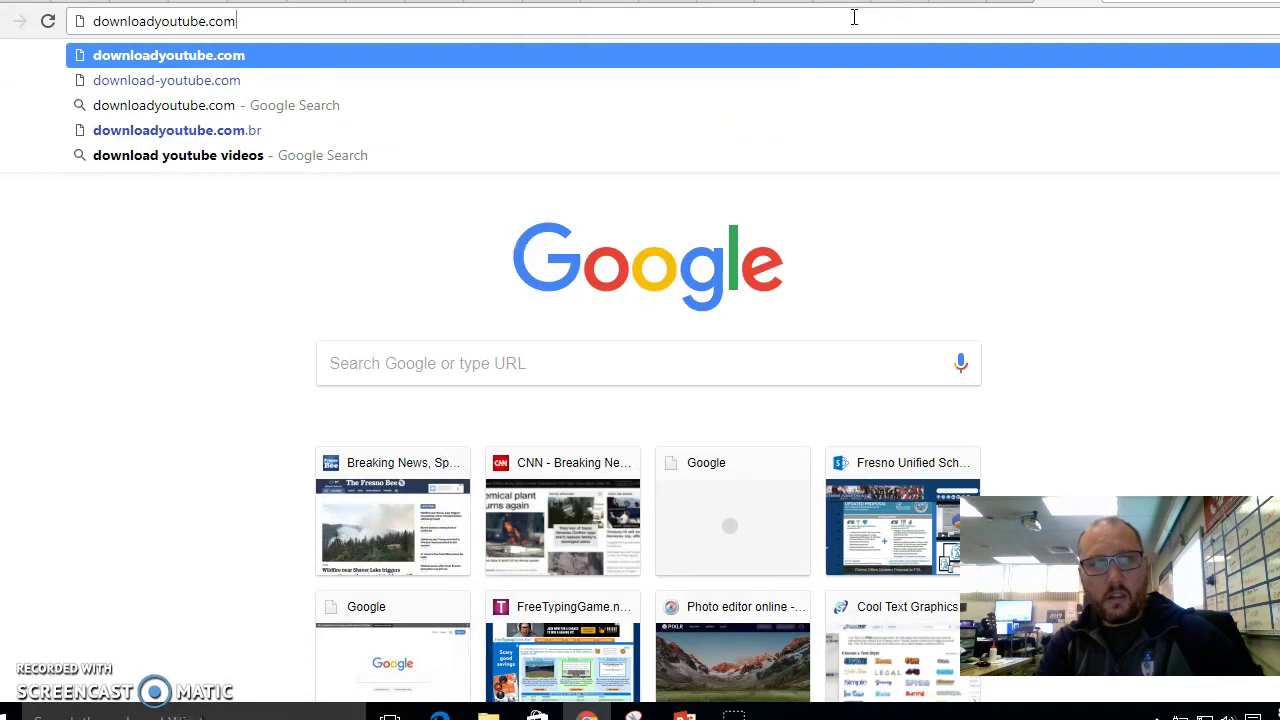
pyautogui.press('Return')
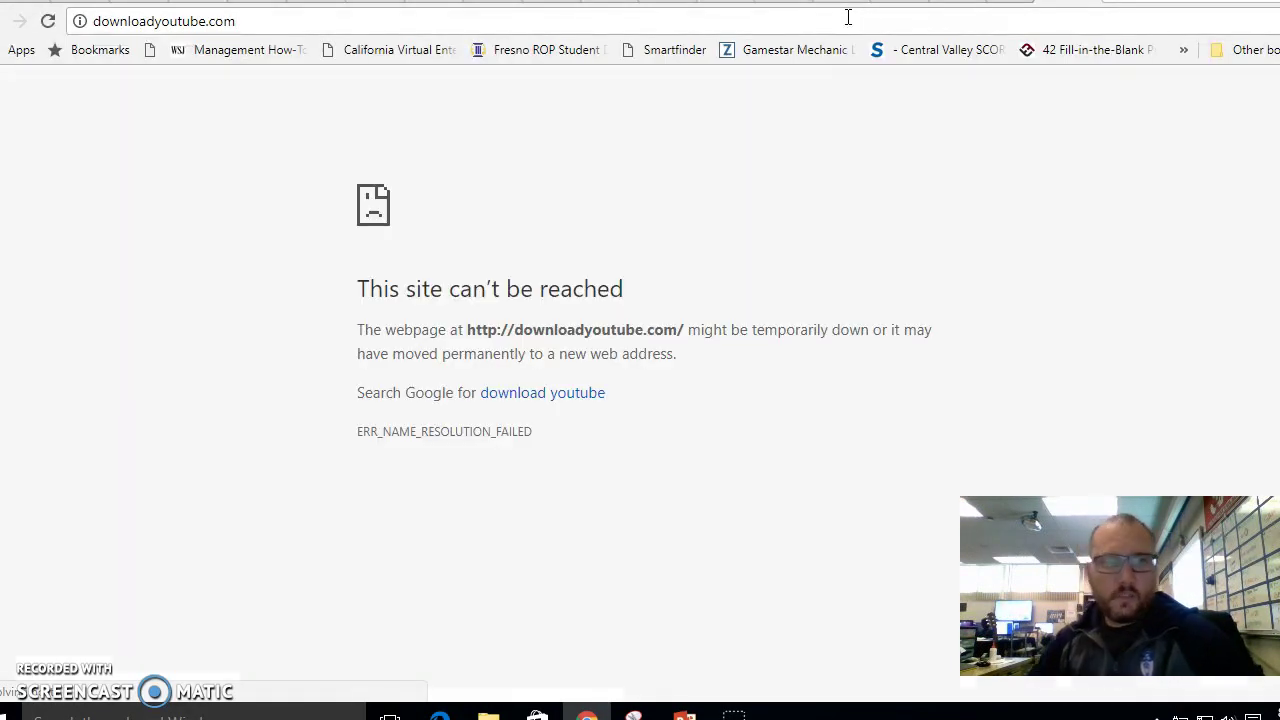
pyautogui.click(193, 19)
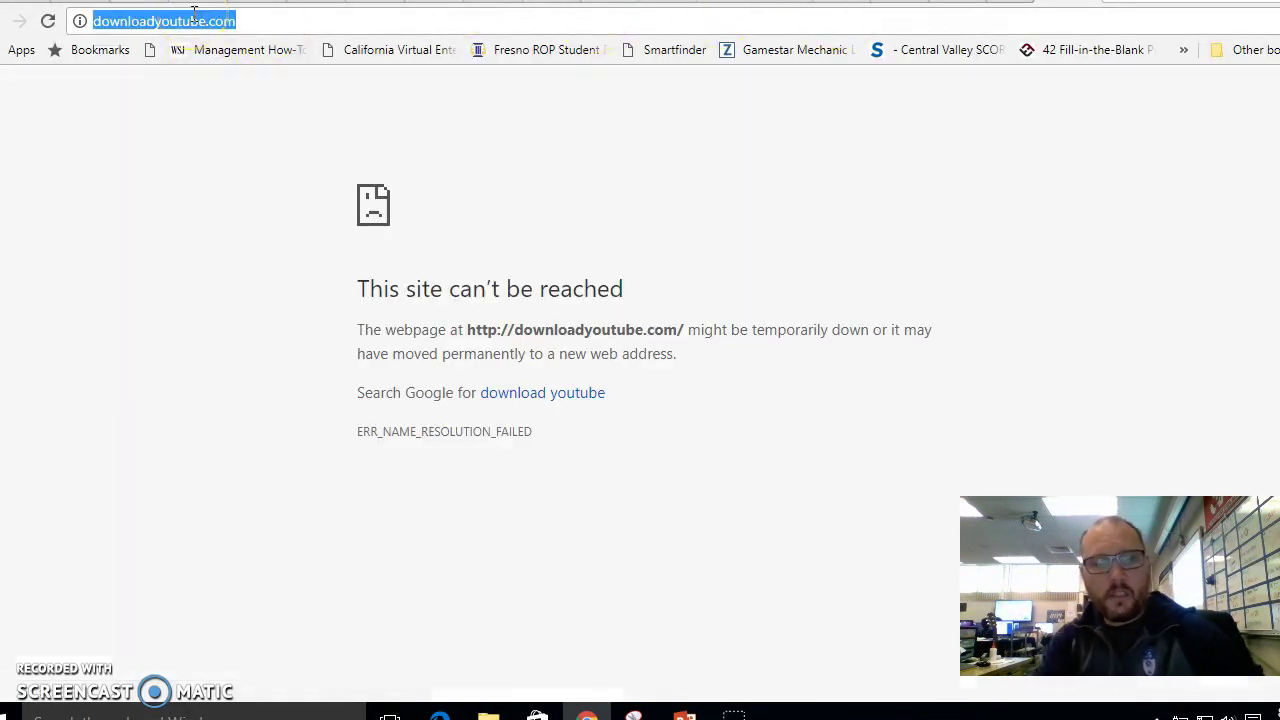
pyautogui.write('listentoyout')
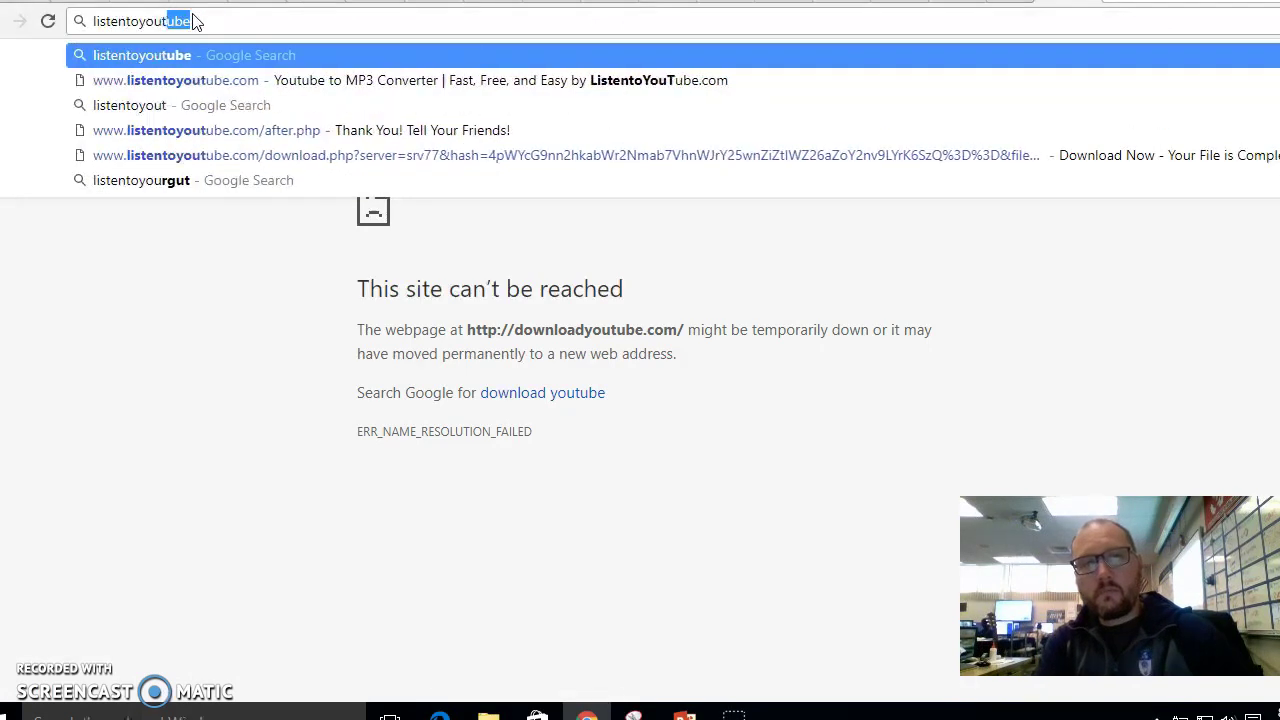
pyautogui.write('ube.com')
pyautogui.press('Return')
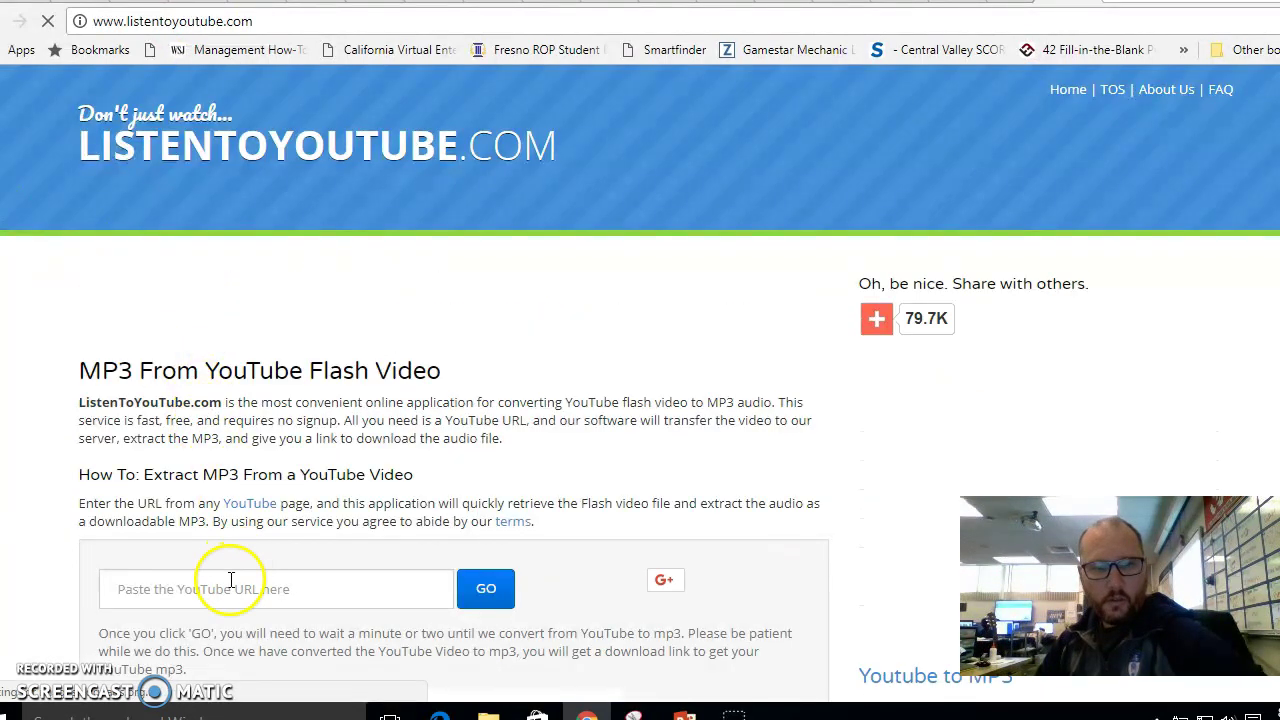
# Paste the YouTube link, convert it, download the MP3, and return to the WeVideo editor.
pyautogui.click(234, 586)
pyautogui.rightClick(236, 588)
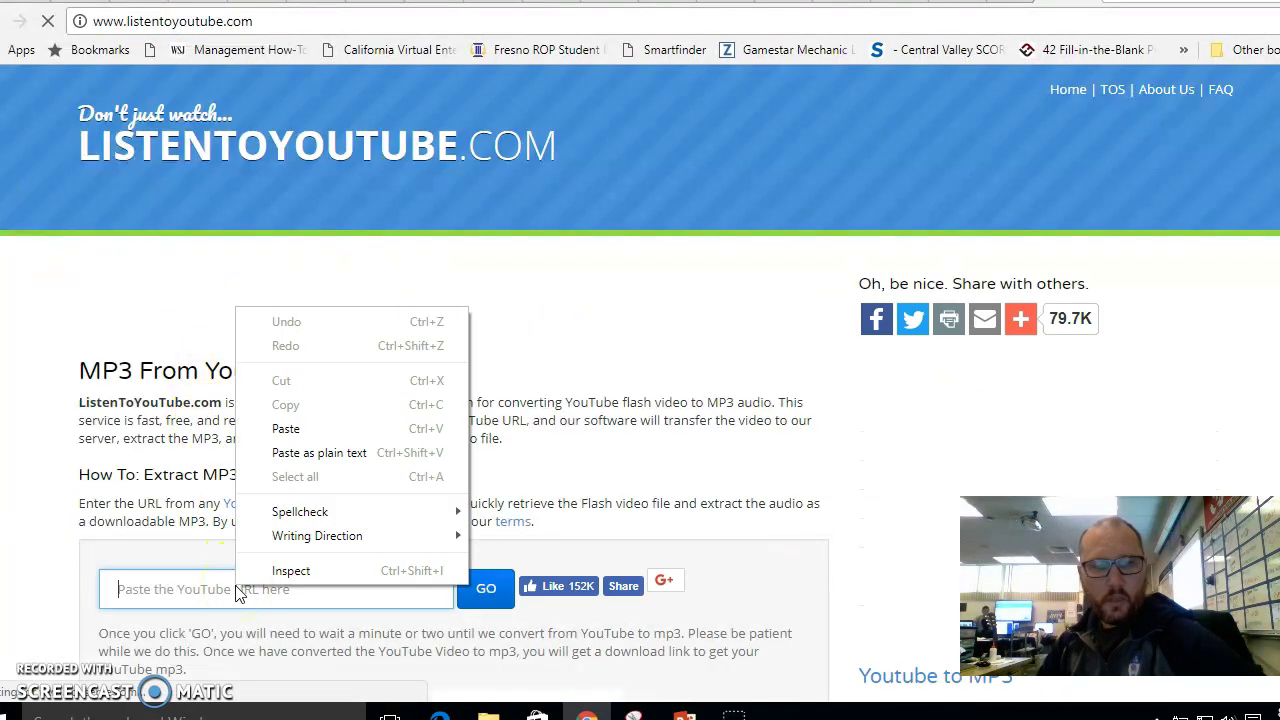
pyautogui.click(303, 426)
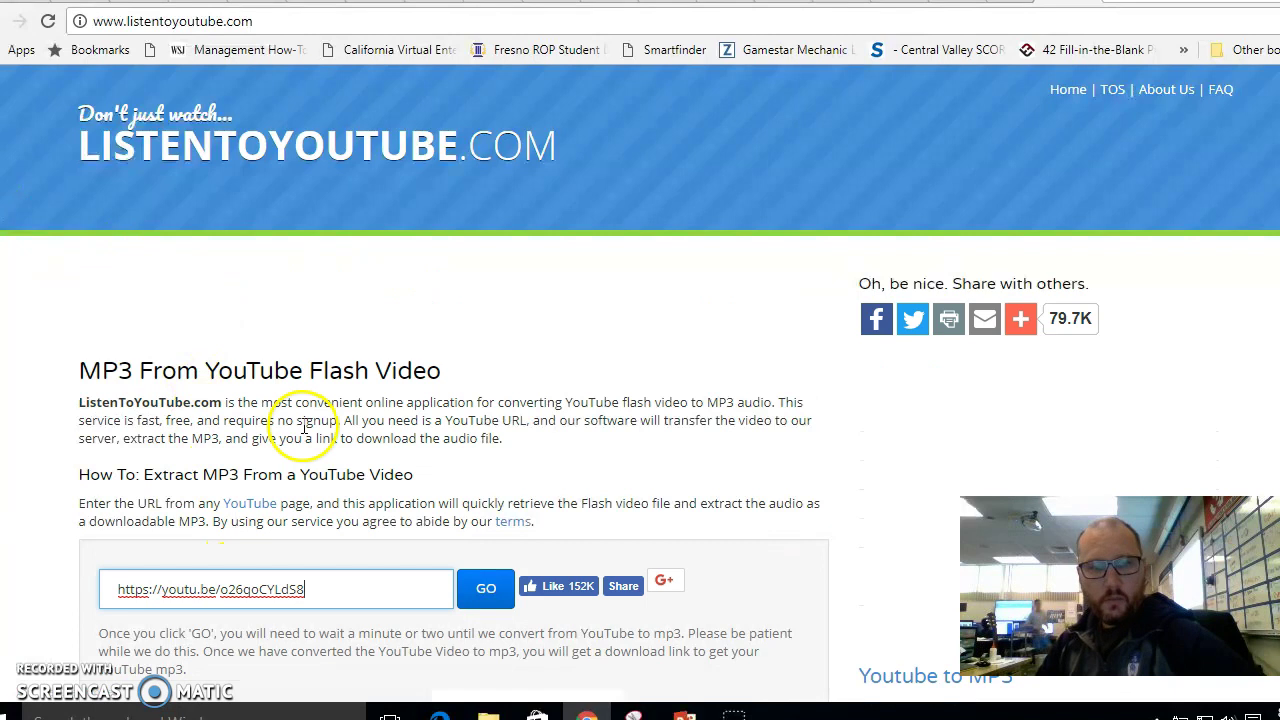
pyautogui.click(487, 590)
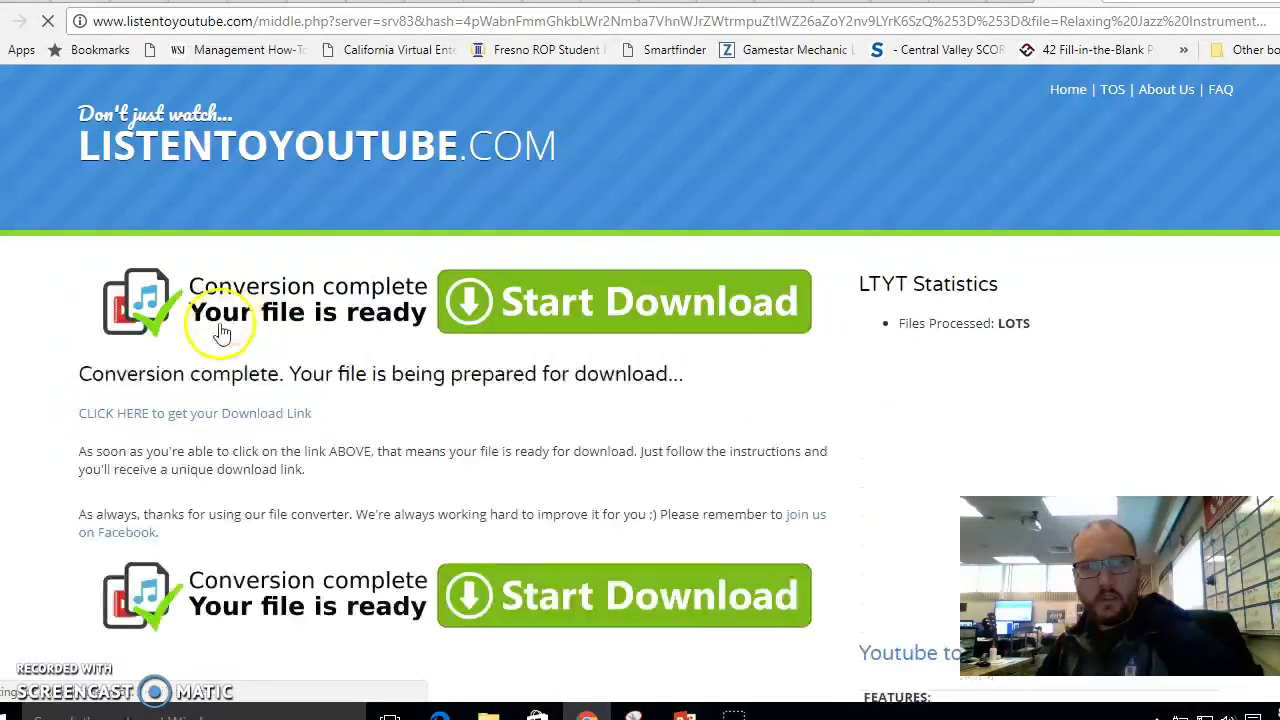
pyautogui.click(145, 415)
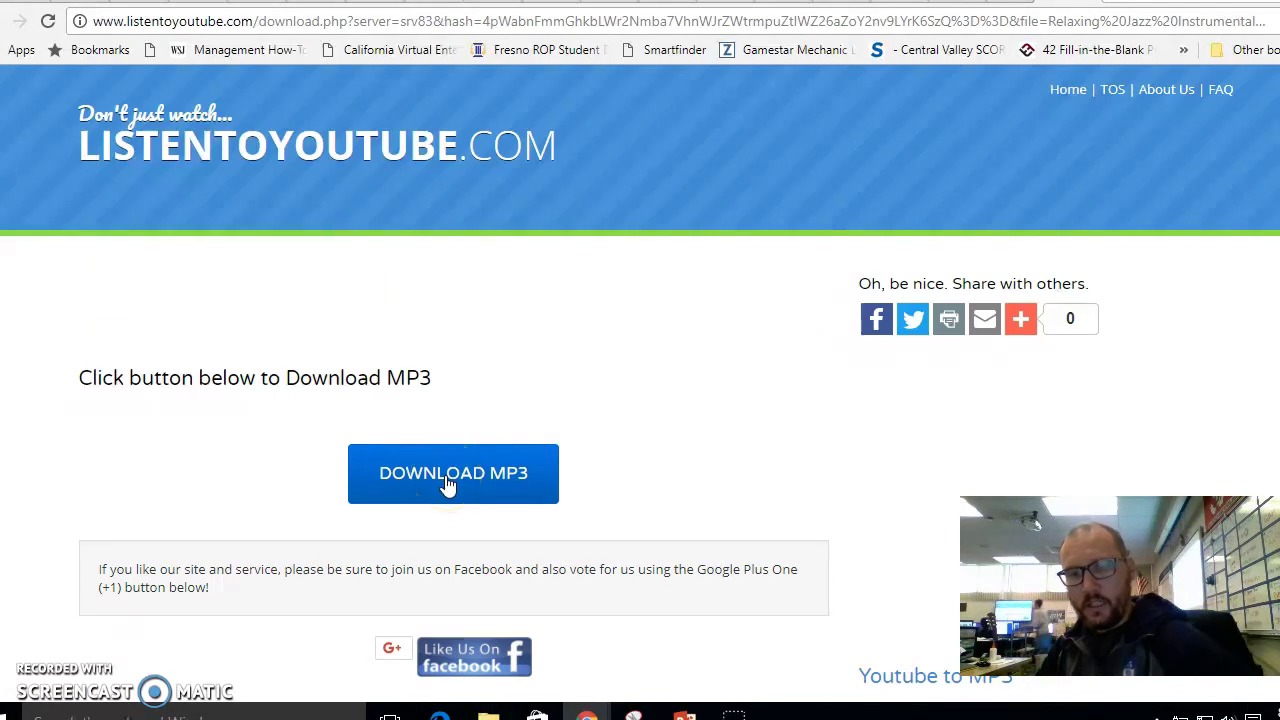
pyautogui.click(448, 484)
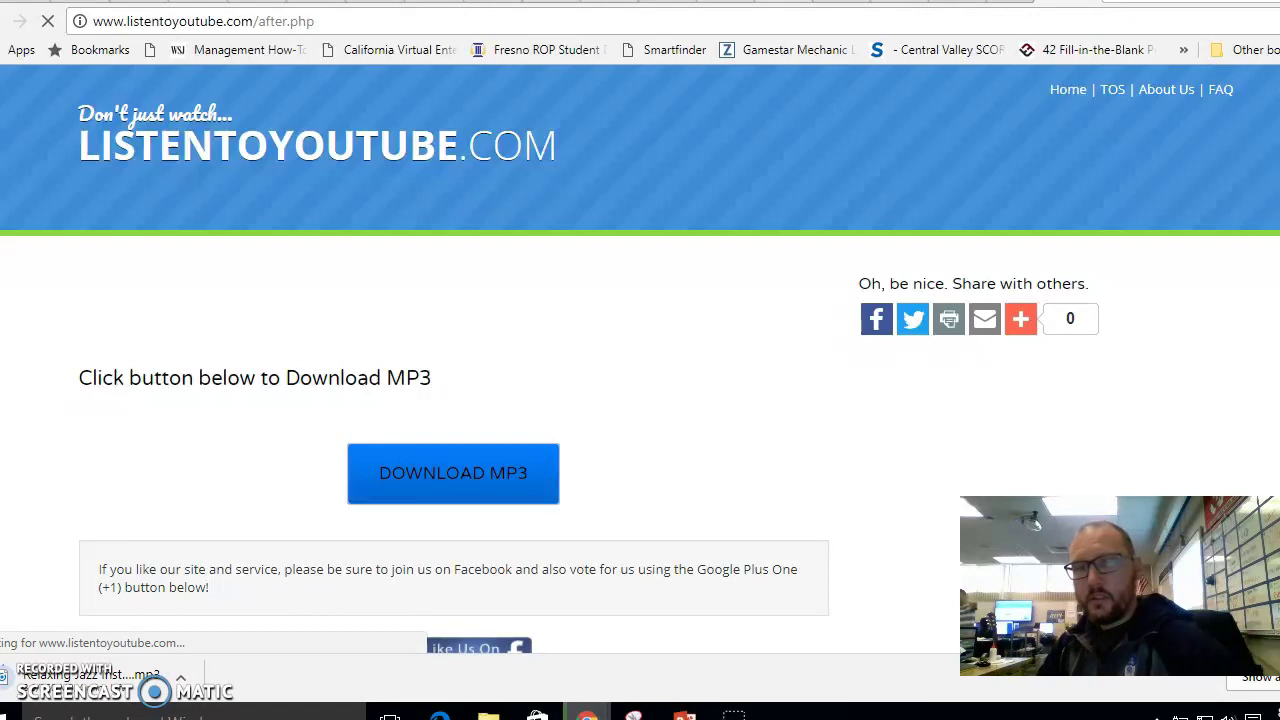
pyautogui.click(805, 8)
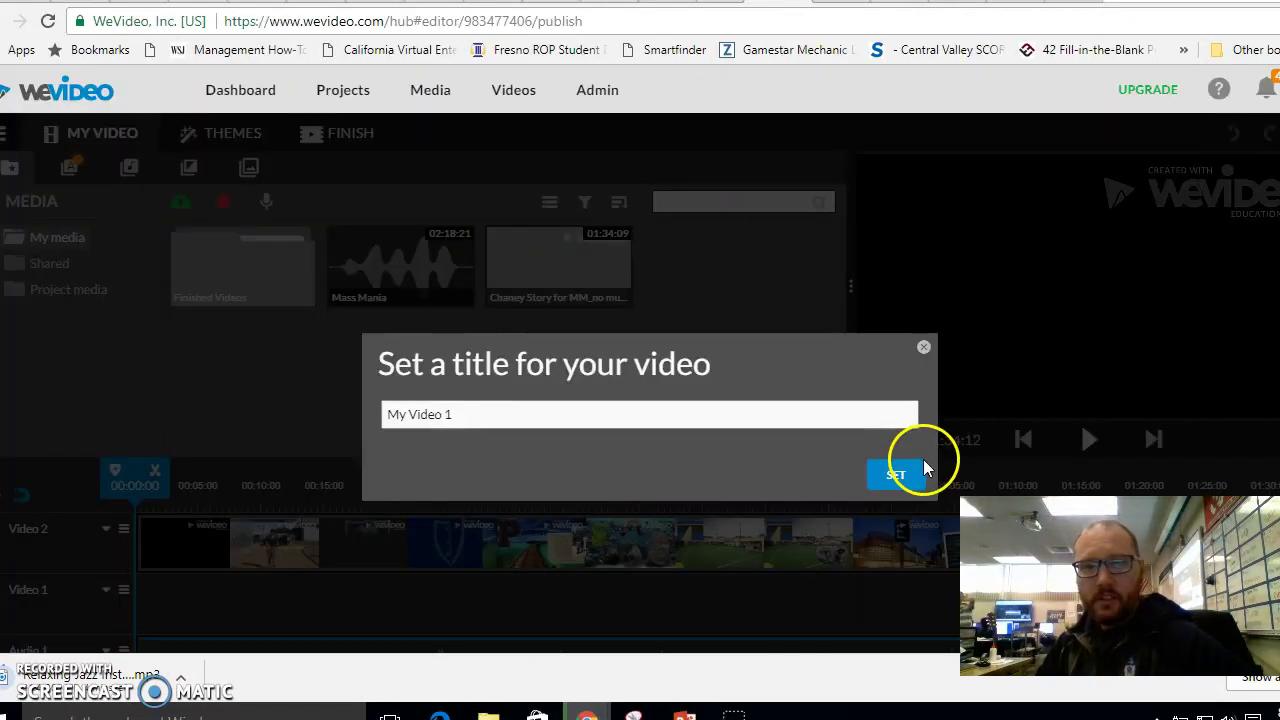
pyautogui.click(923, 346)
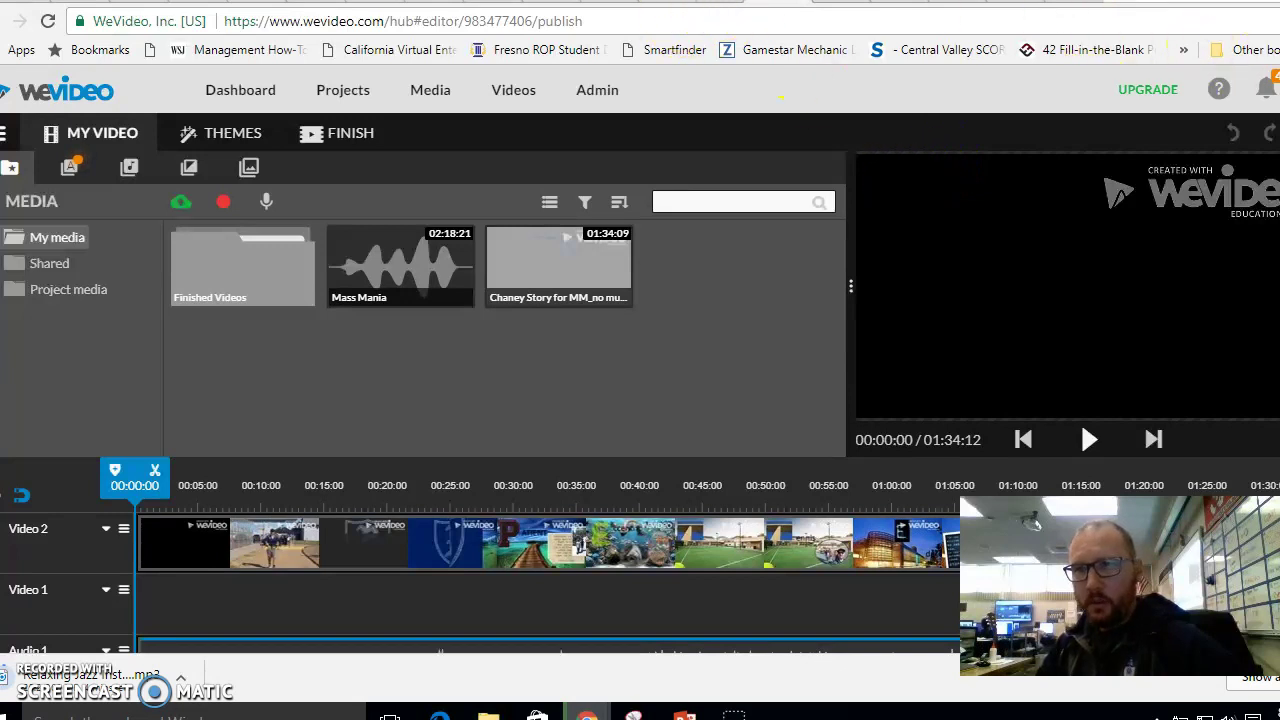
# Log out of WeVideo and log back in through the Google account option.
pyautogui.click(1268, 89)
pyautogui.click(1230, 164)
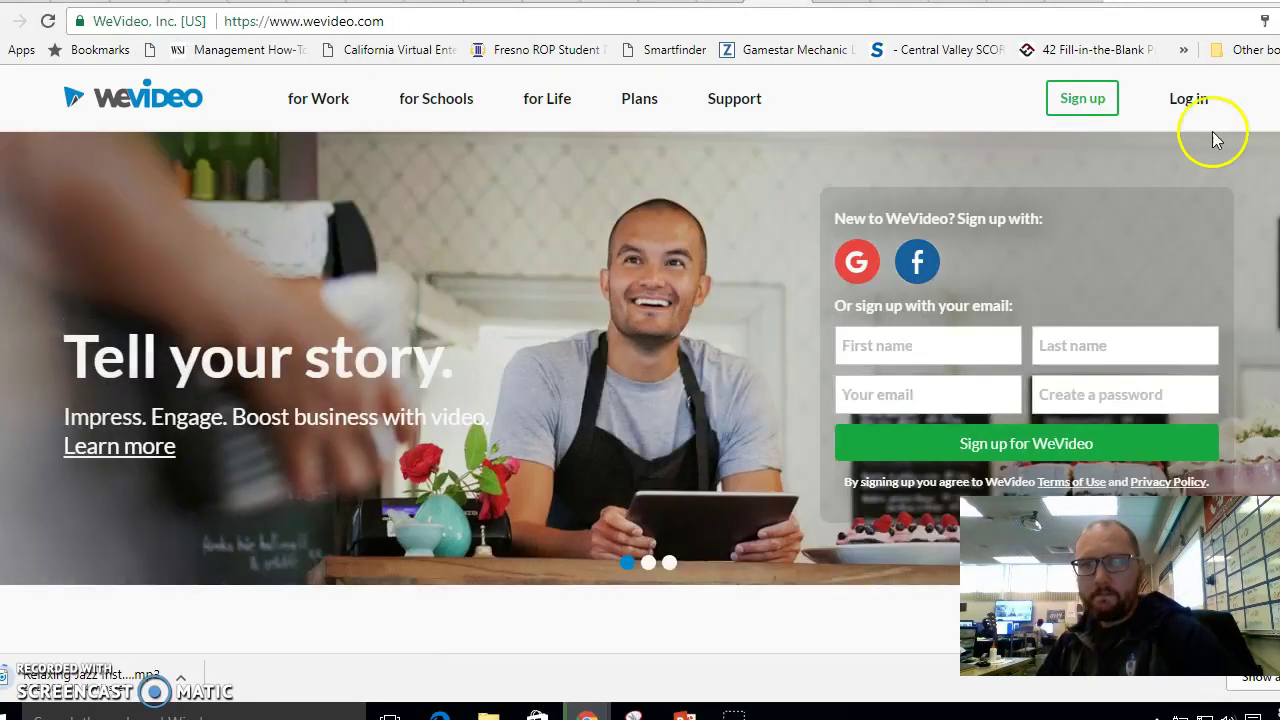
pyautogui.click(1190, 102)
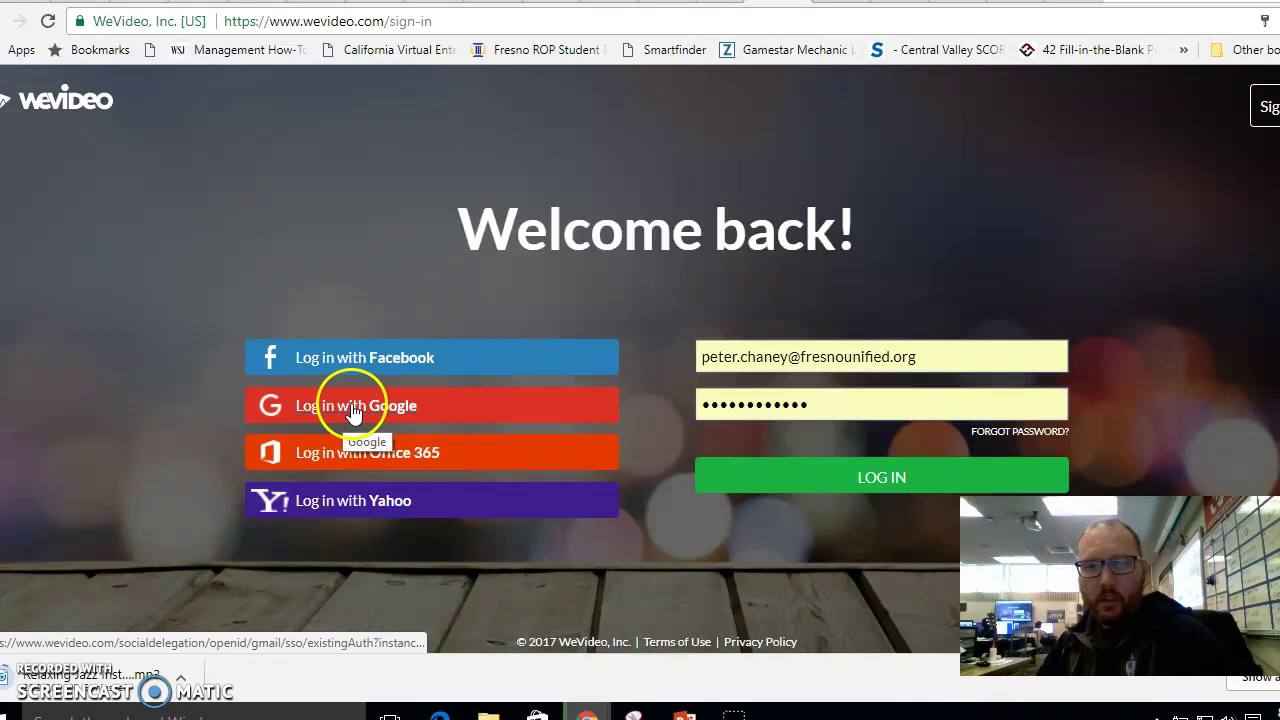
pyautogui.click(352, 410)
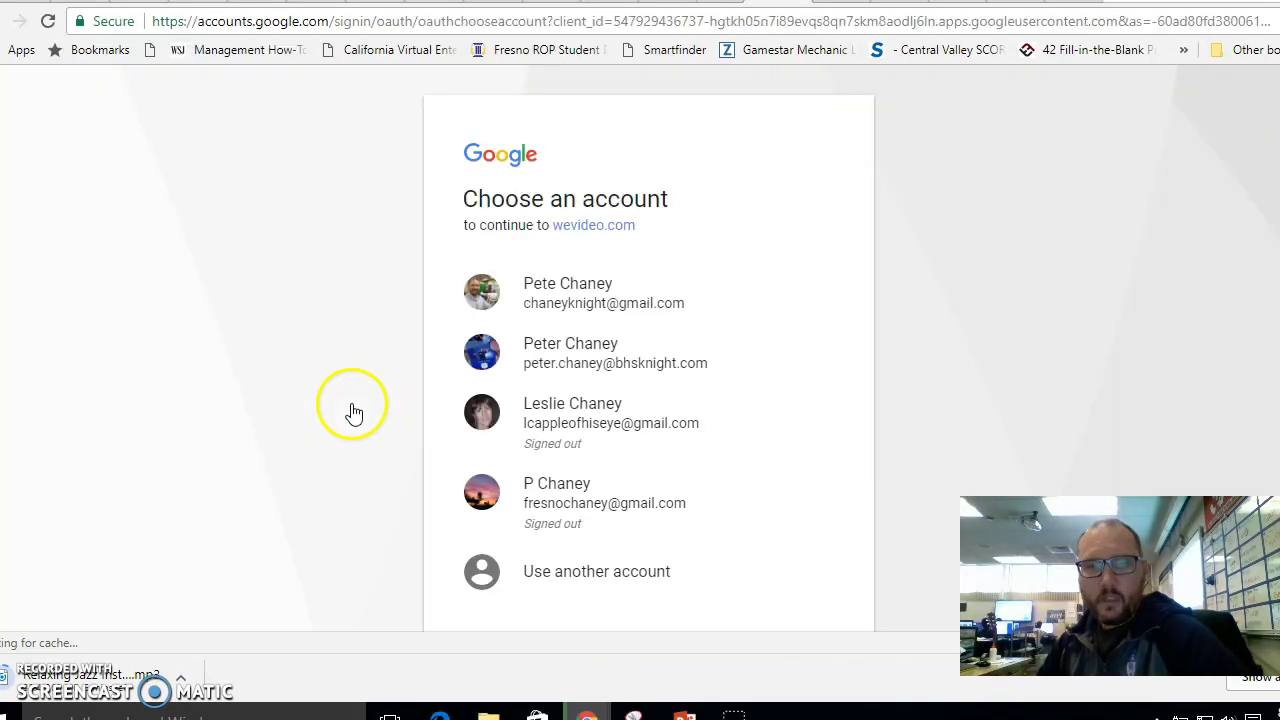
pyautogui.click(607, 352)
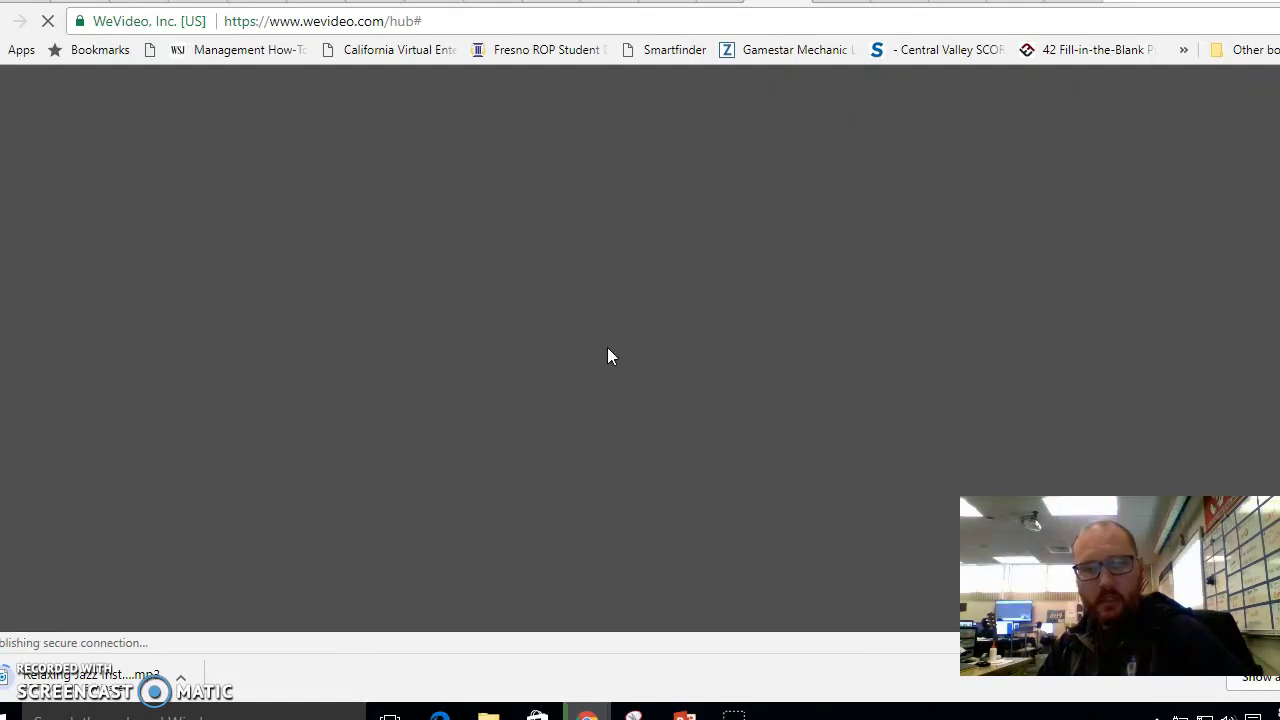
# Create a new Video edit project from the WeVideo dashboard.
pyautogui.scroll(-2, 586, 360)
pyautogui.scroll(2, 586, 358)
pyautogui.scroll(-5, 586, 365)
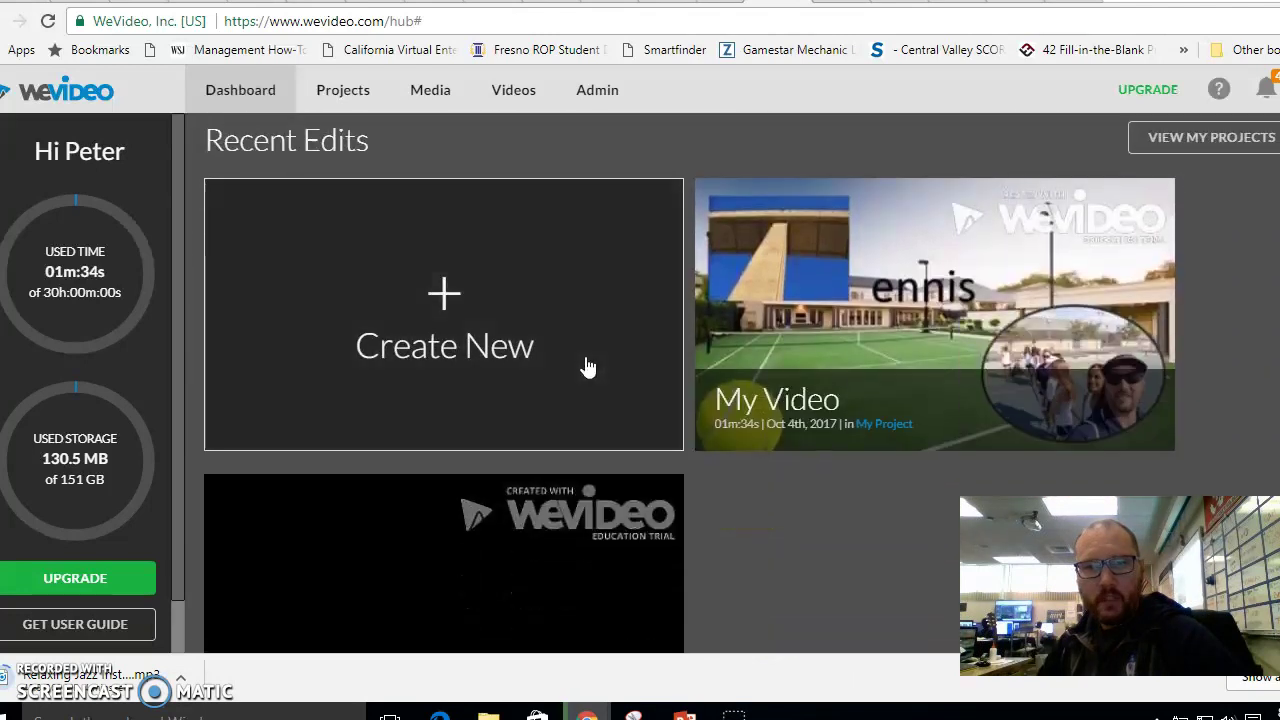
pyautogui.click(418, 305)
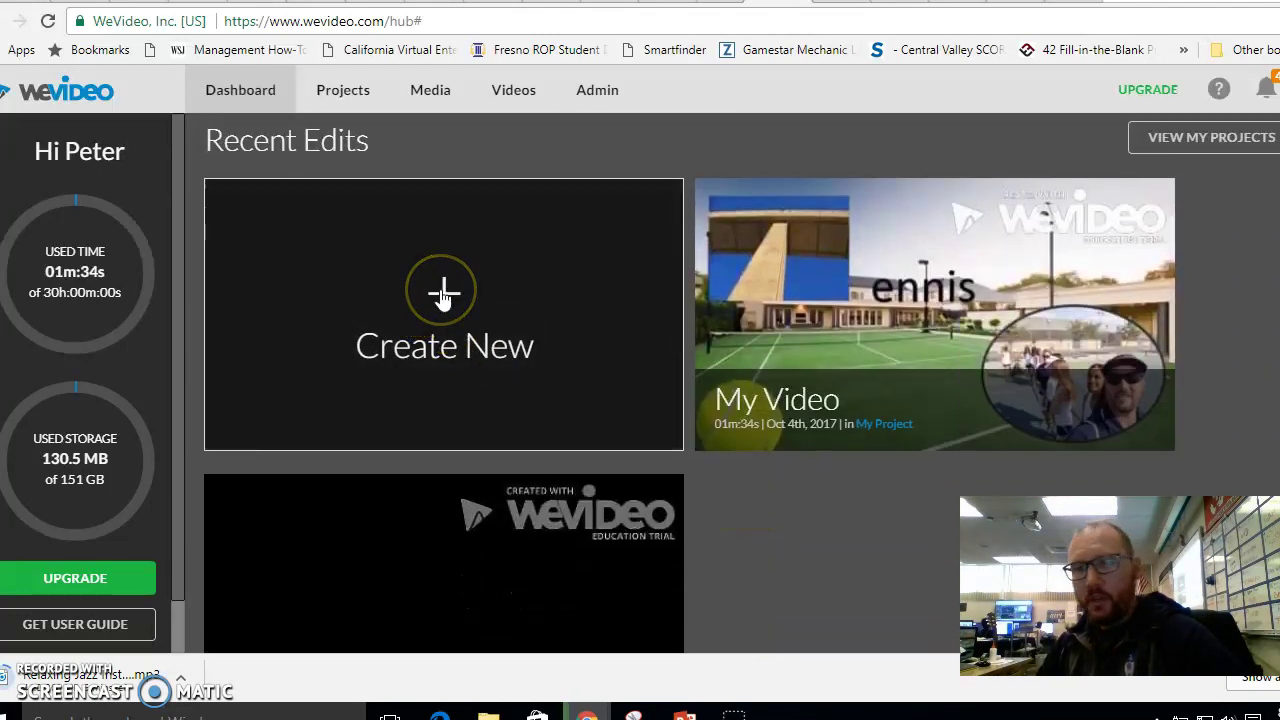
pyautogui.click(443, 296)
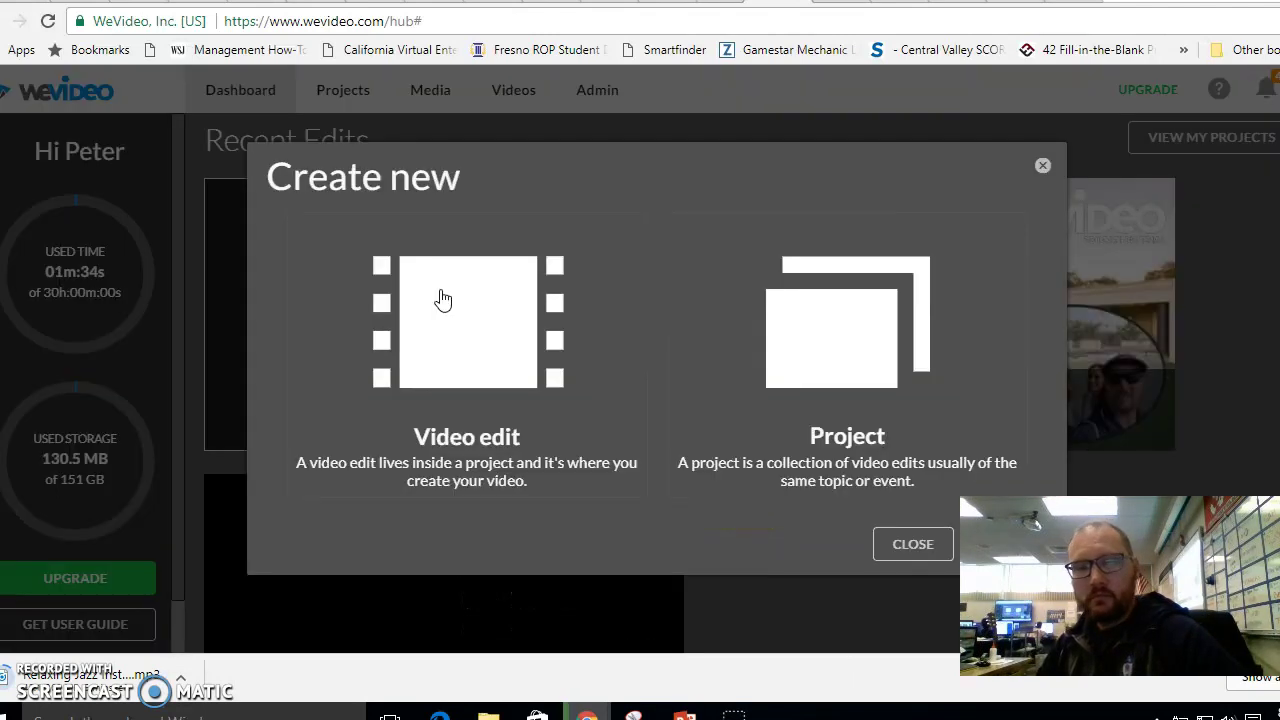
pyautogui.click(477, 300)
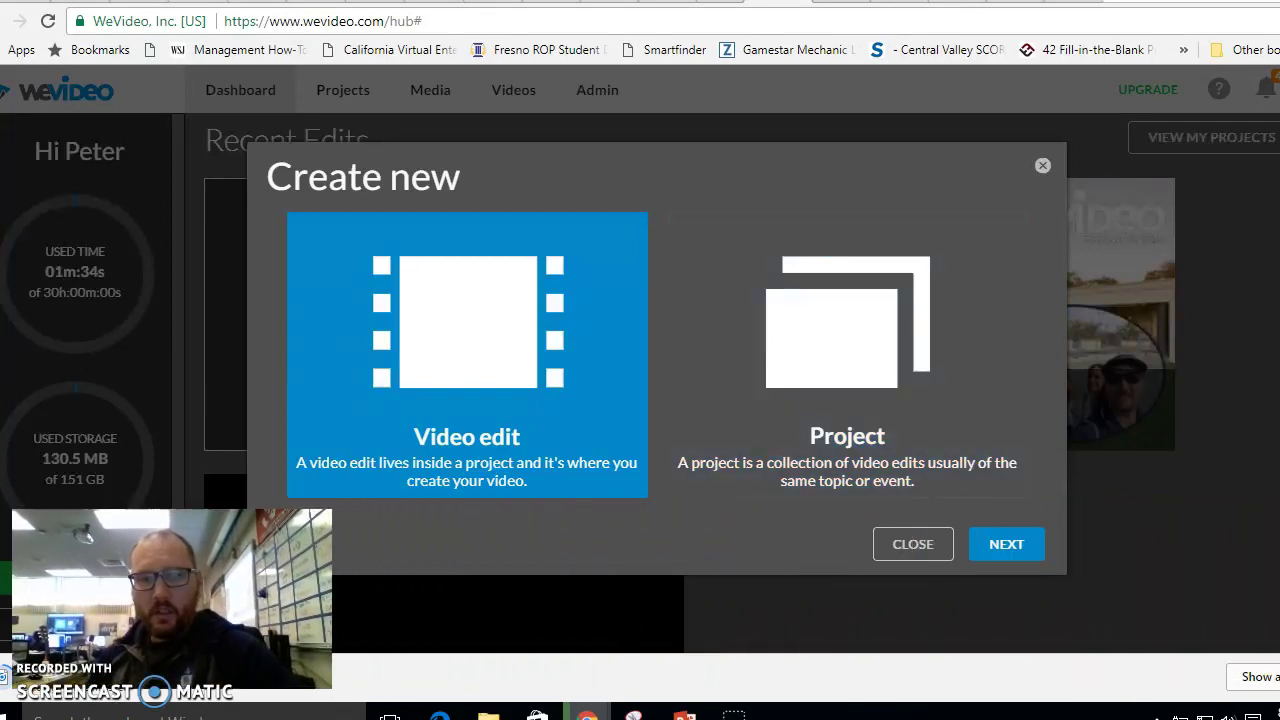
pyautogui.click(1012, 536)
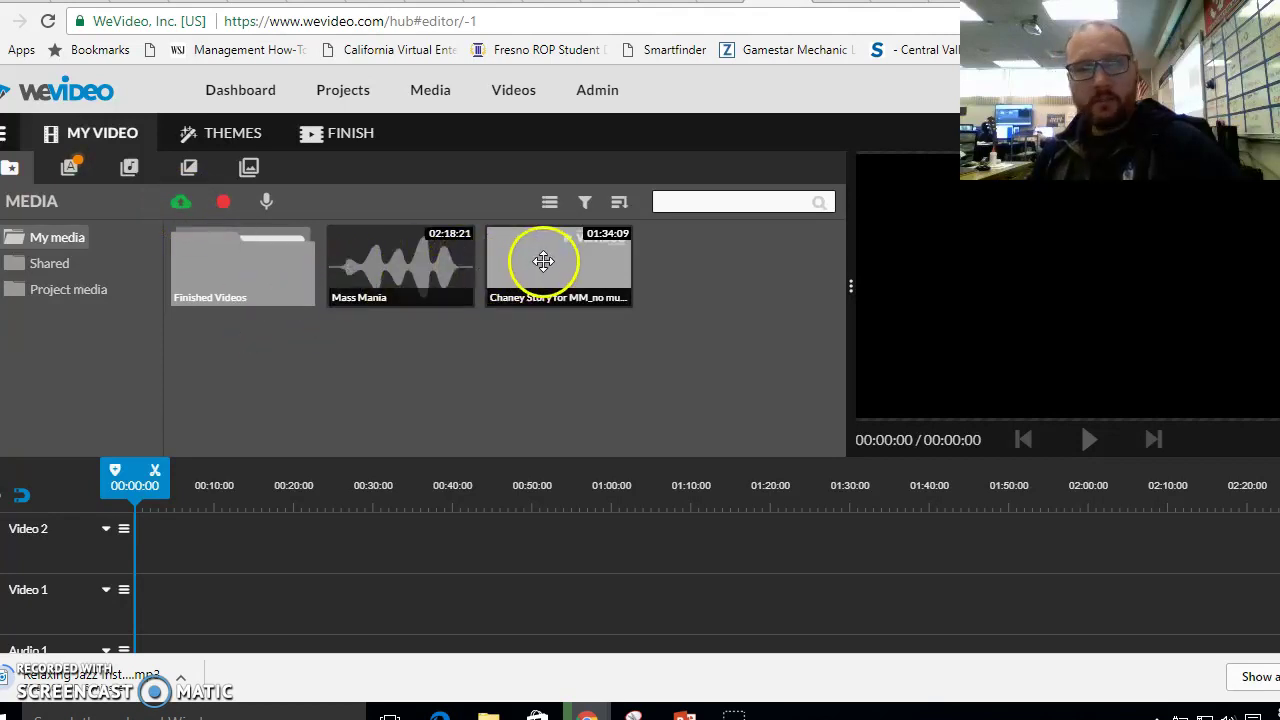
# Place the Chaney Story clip on Video 2 and the Mass Mania music on Audio 1.
pyautogui.moveTo(543, 261); pyautogui.dragTo(162, 554)
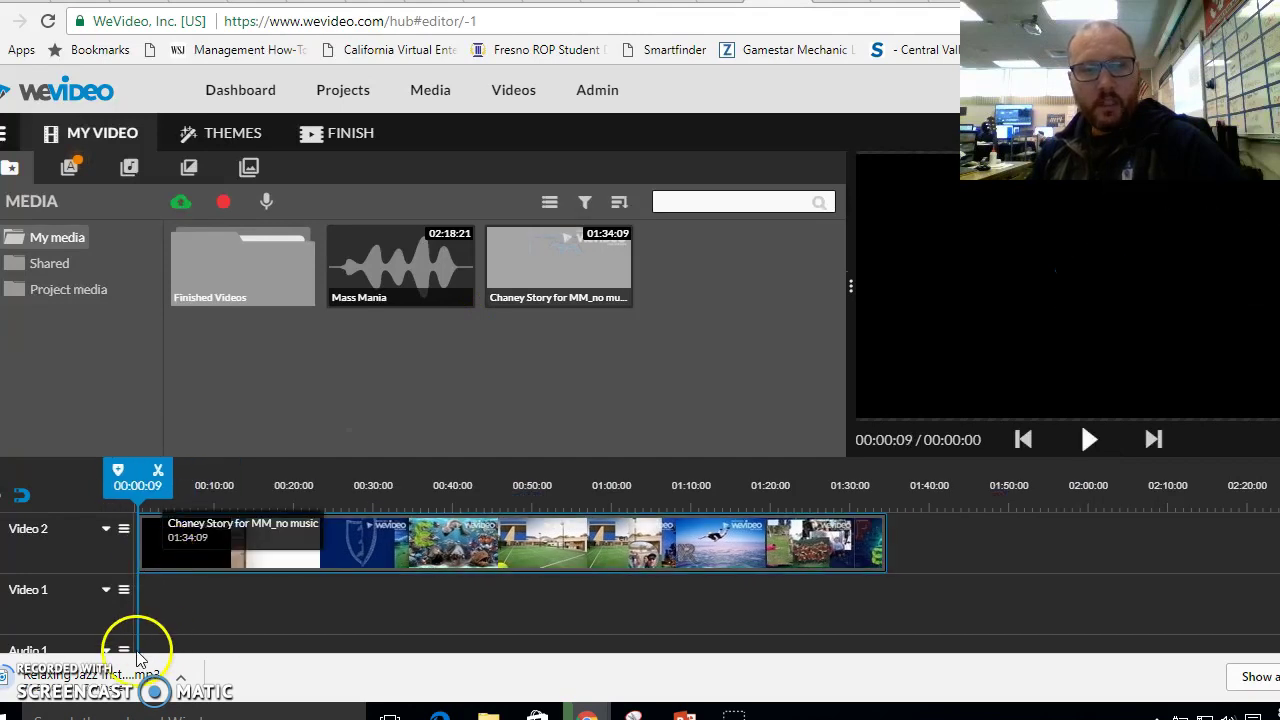
pyautogui.scroll(-1, 62, 565)
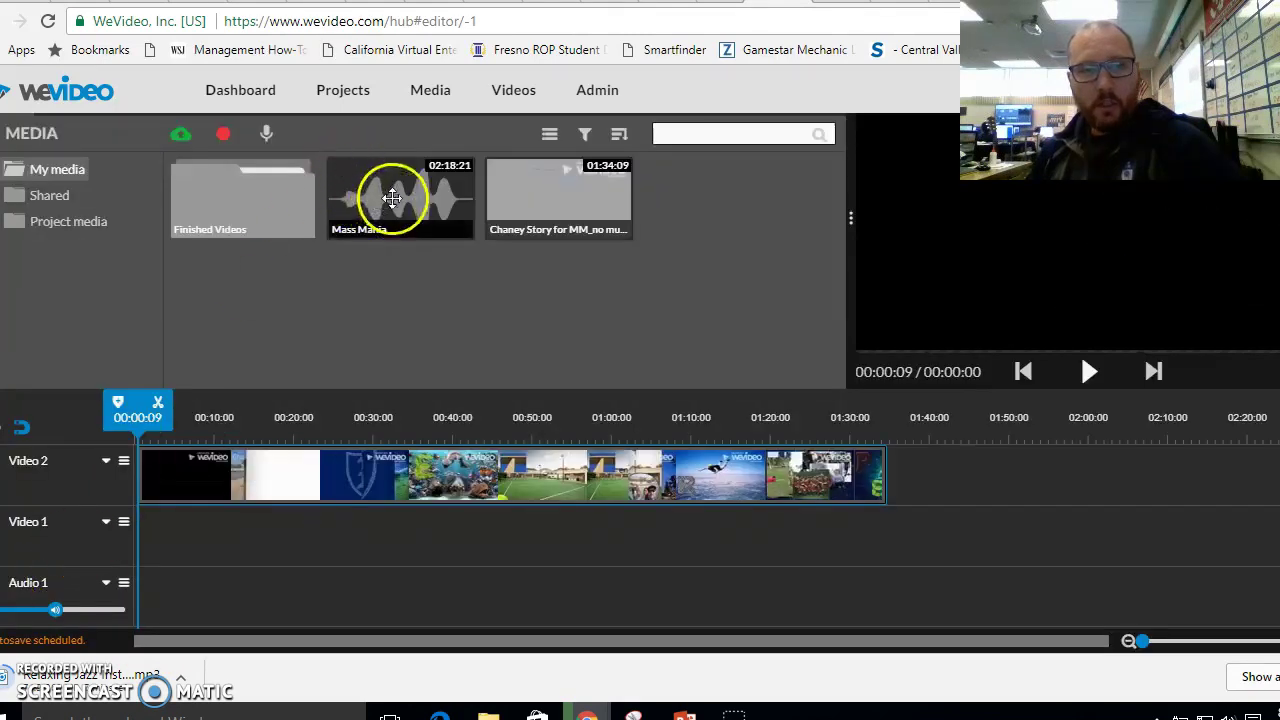
pyautogui.moveTo(371, 211); pyautogui.dragTo(155, 594)
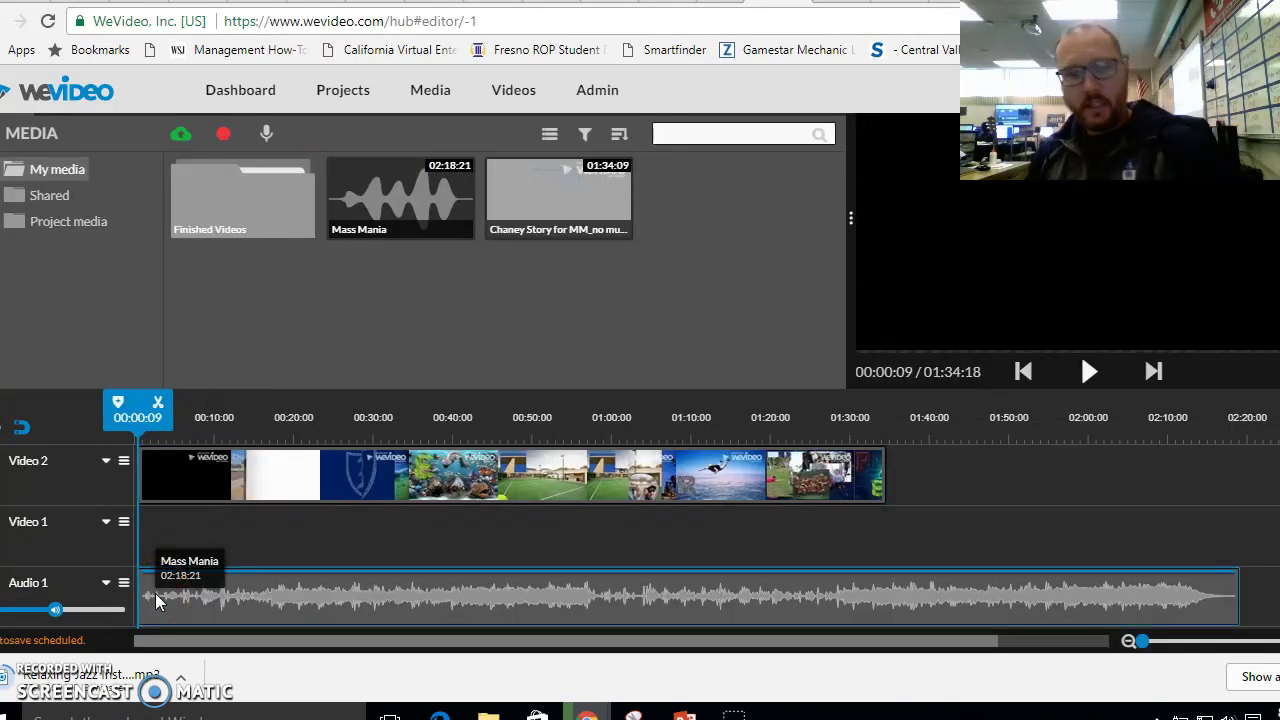
# Play the project back to hear the current mix.
pyautogui.click(251, 511)
pyautogui.press('space')
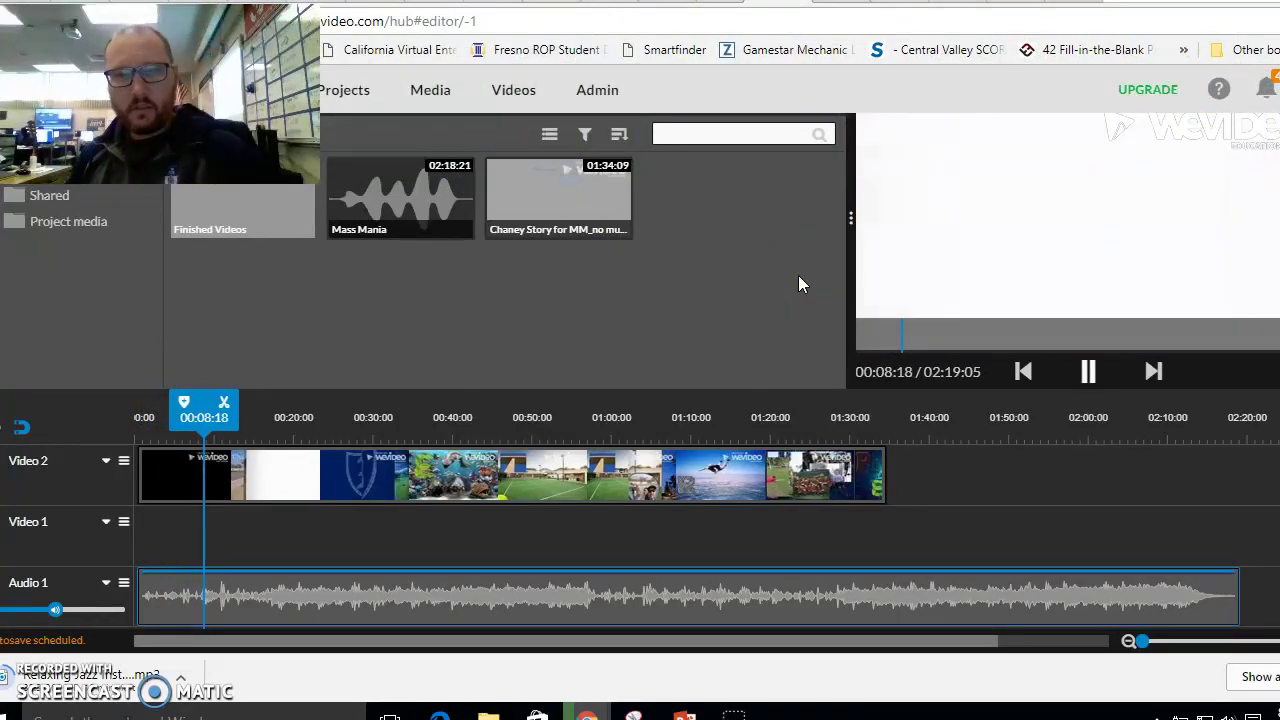
pyautogui.press('space')
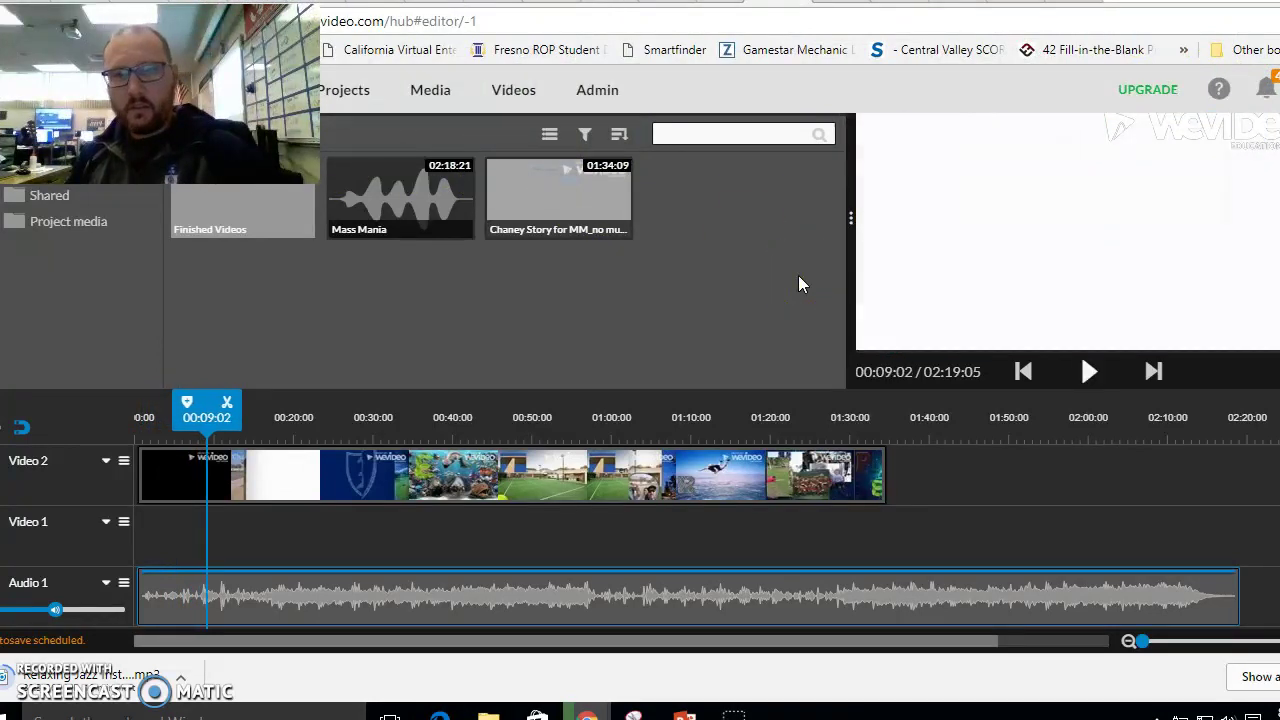
# Raise the Mass Mania music clip's volume to 142% and preview it.
pyautogui.click(300, 590)
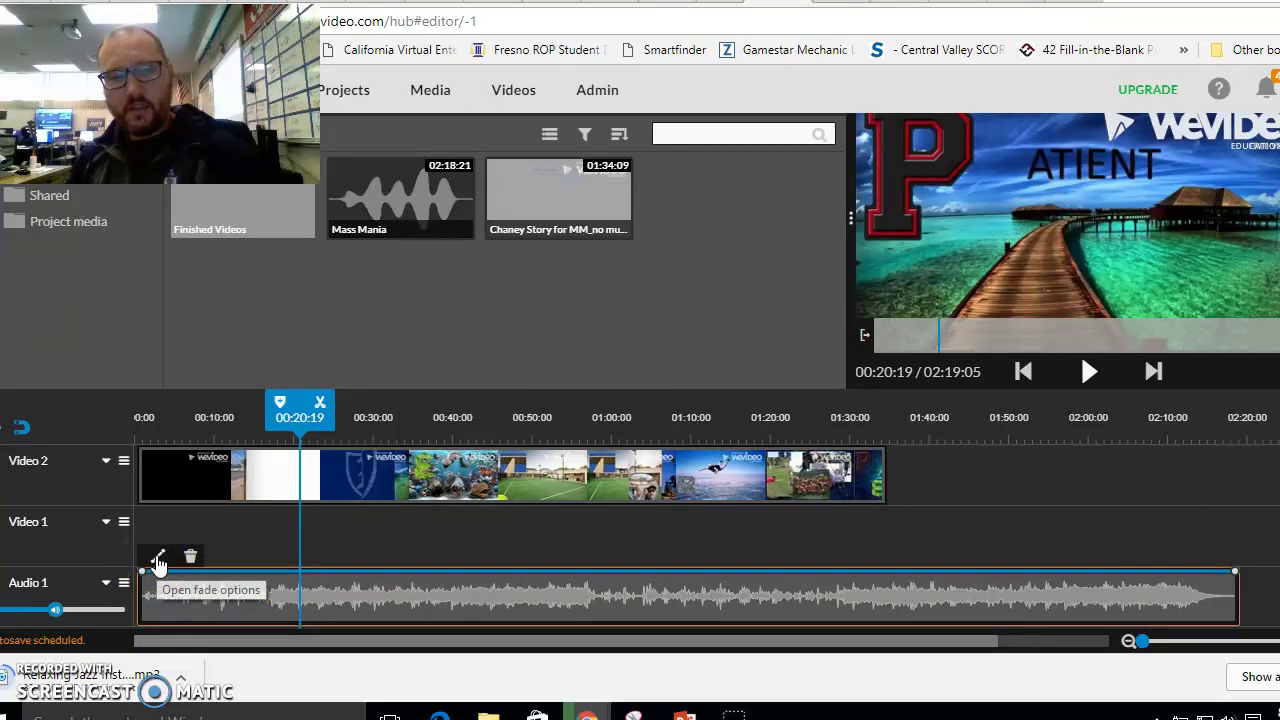
pyautogui.click(158, 563)
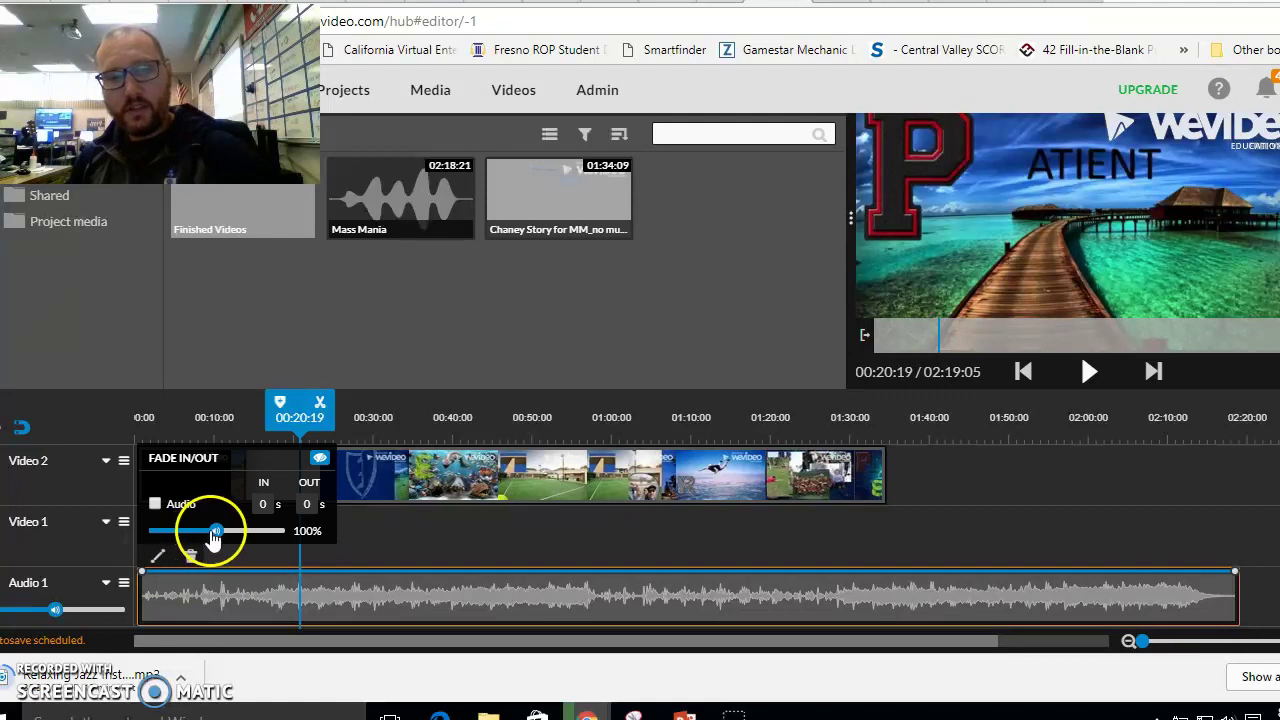
pyautogui.moveTo(218, 538); pyautogui.dragTo(244, 538)
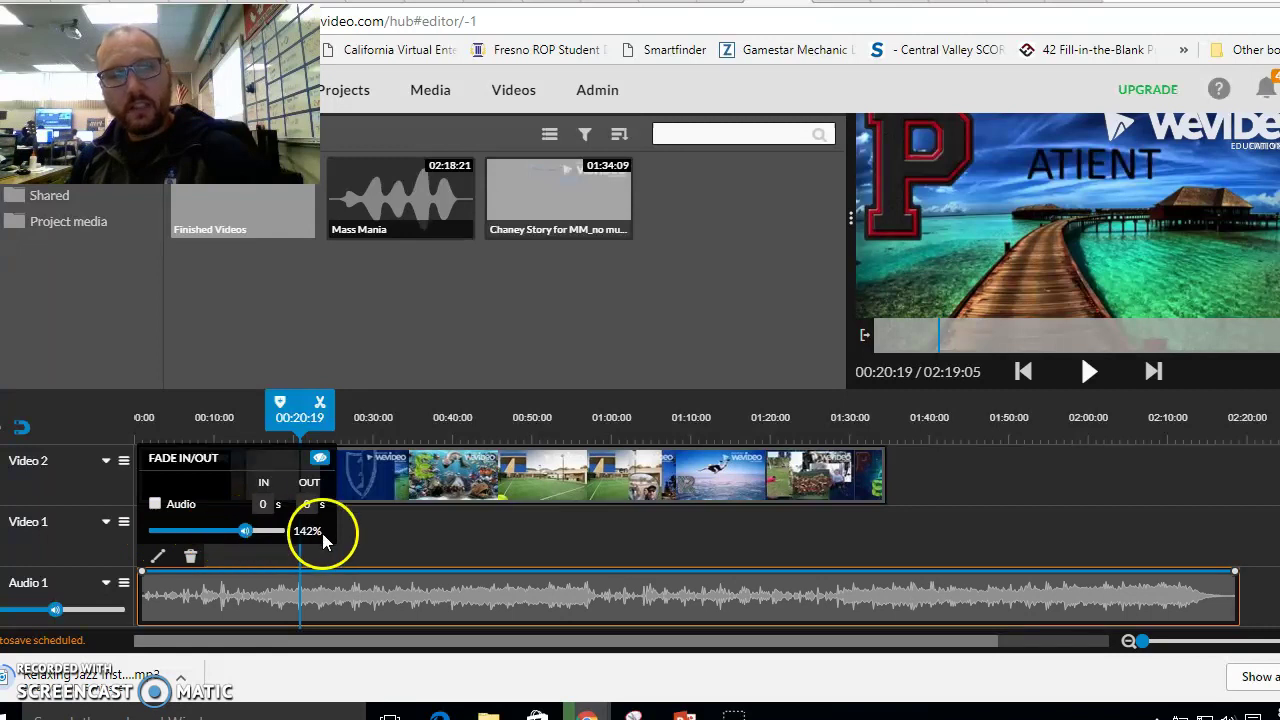
pyautogui.click(377, 537)
pyautogui.press('space')
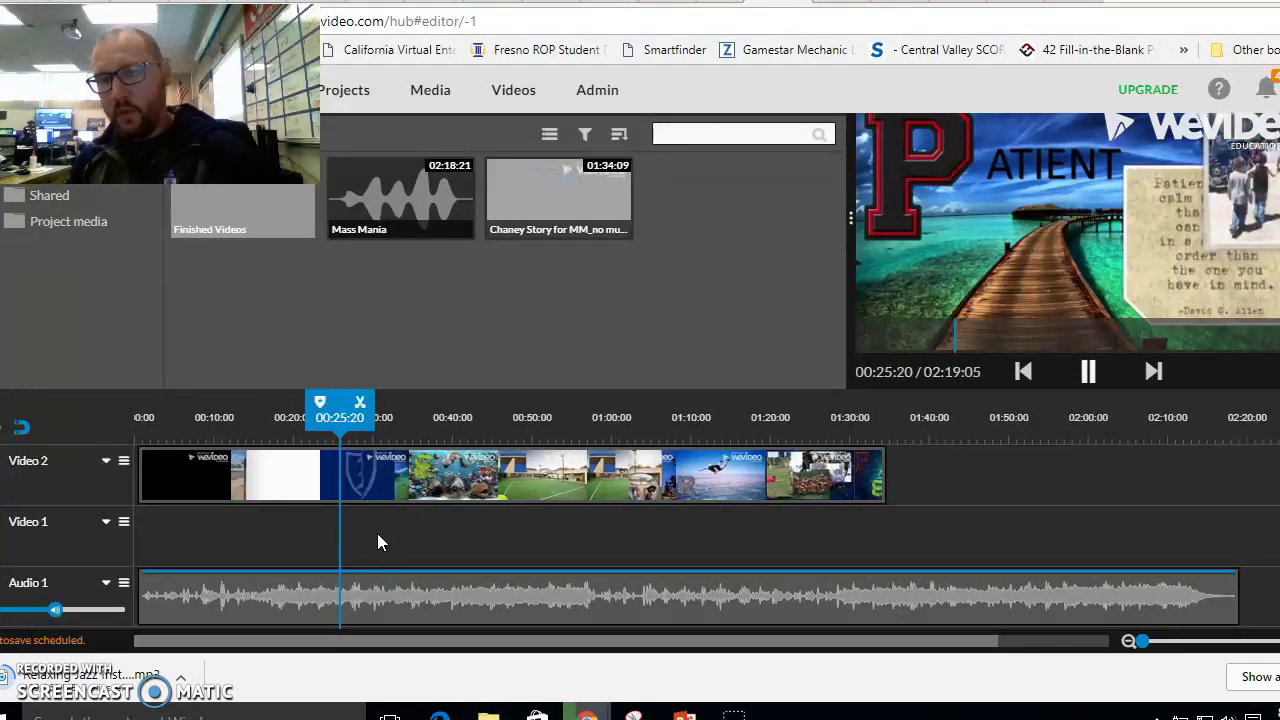
pyautogui.press('space')
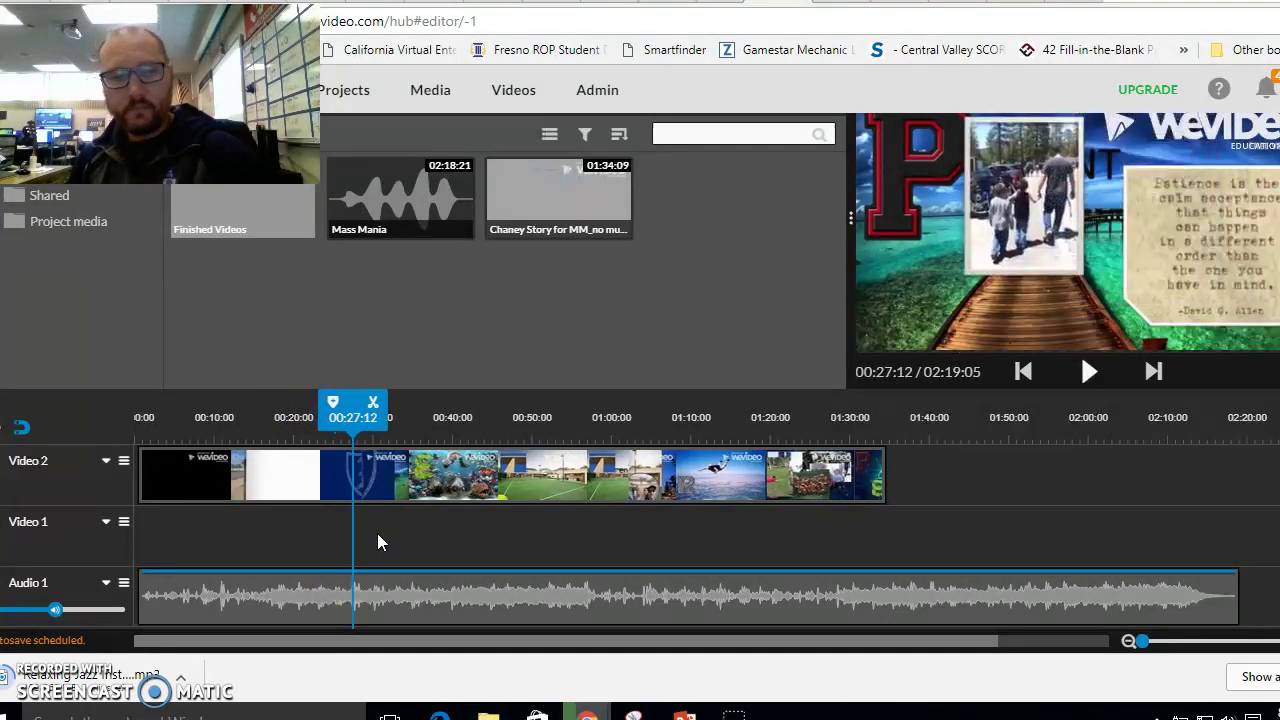
# Lower the Mass Mania music volume to about 60%, preview, then settle it at about 38%.
pyautogui.click(236, 600)
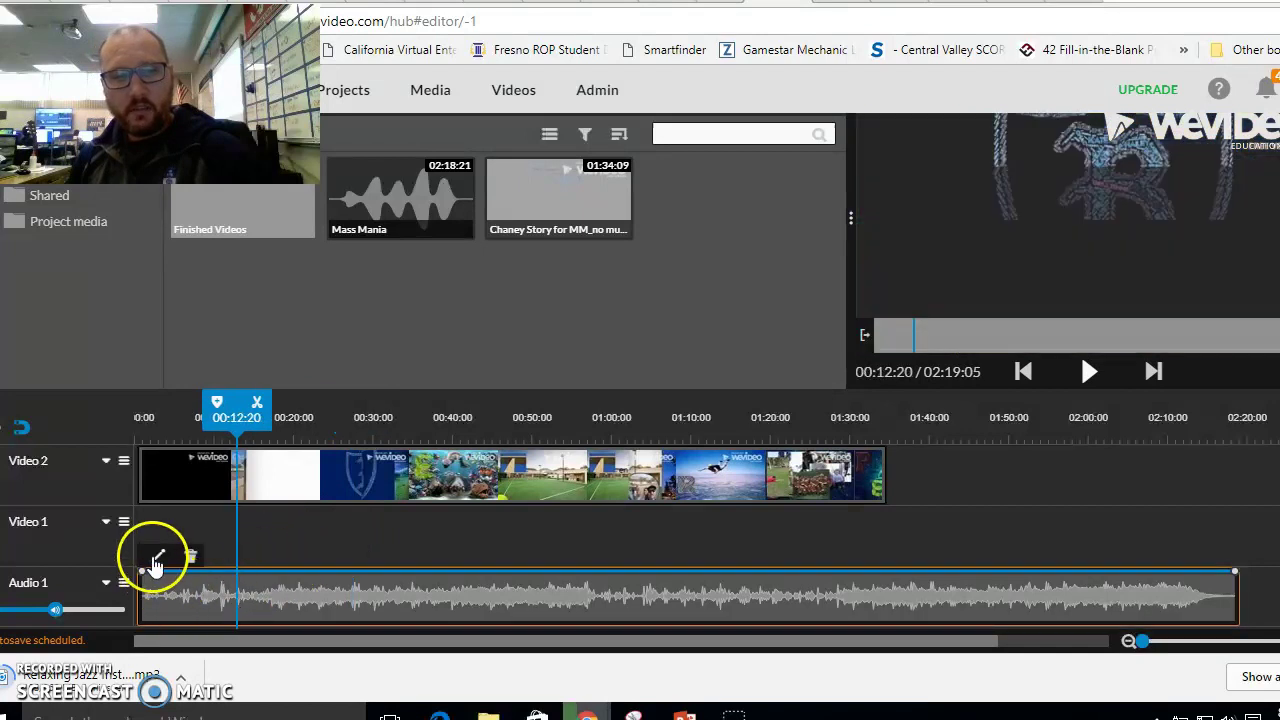
pyautogui.moveTo(155, 566)
pyautogui.moveTo(247, 537); pyautogui.dragTo(195, 533)
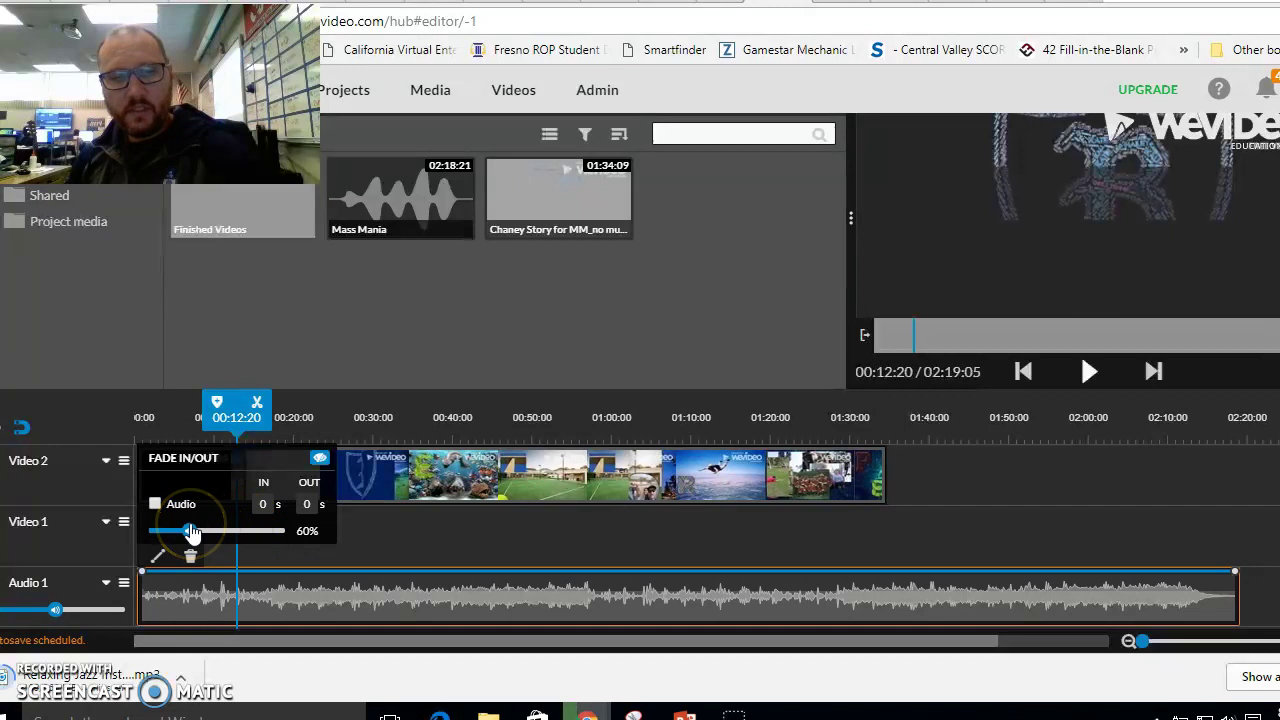
pyautogui.press('space')
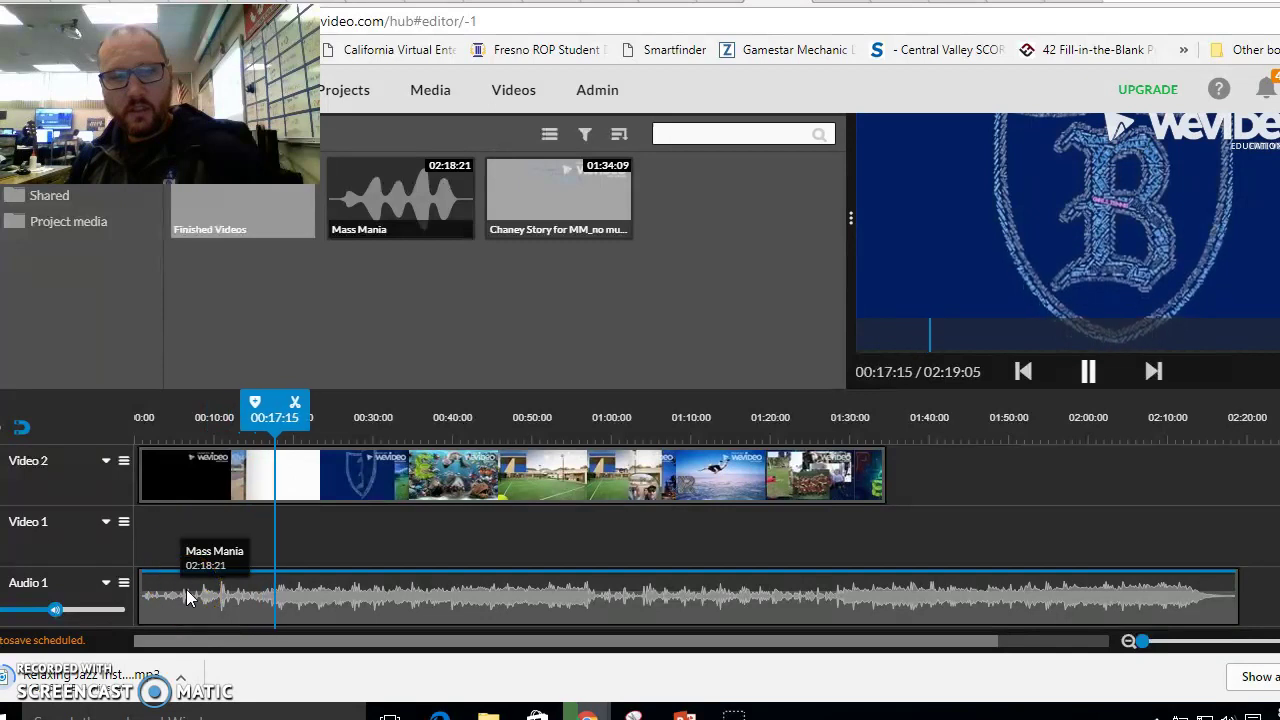
pyautogui.click(186, 592)
pyautogui.click(158, 558)
pyautogui.moveTo(188, 530); pyautogui.dragTo(171, 525)
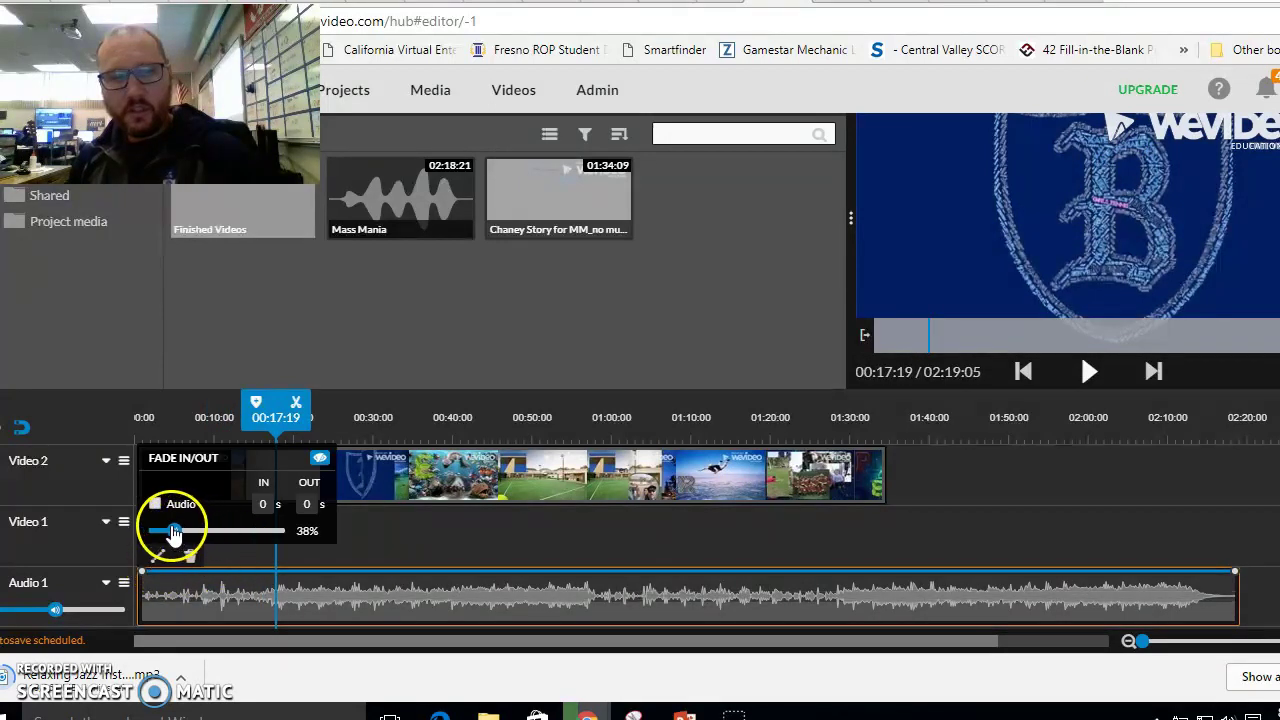
pyautogui.click(458, 542)
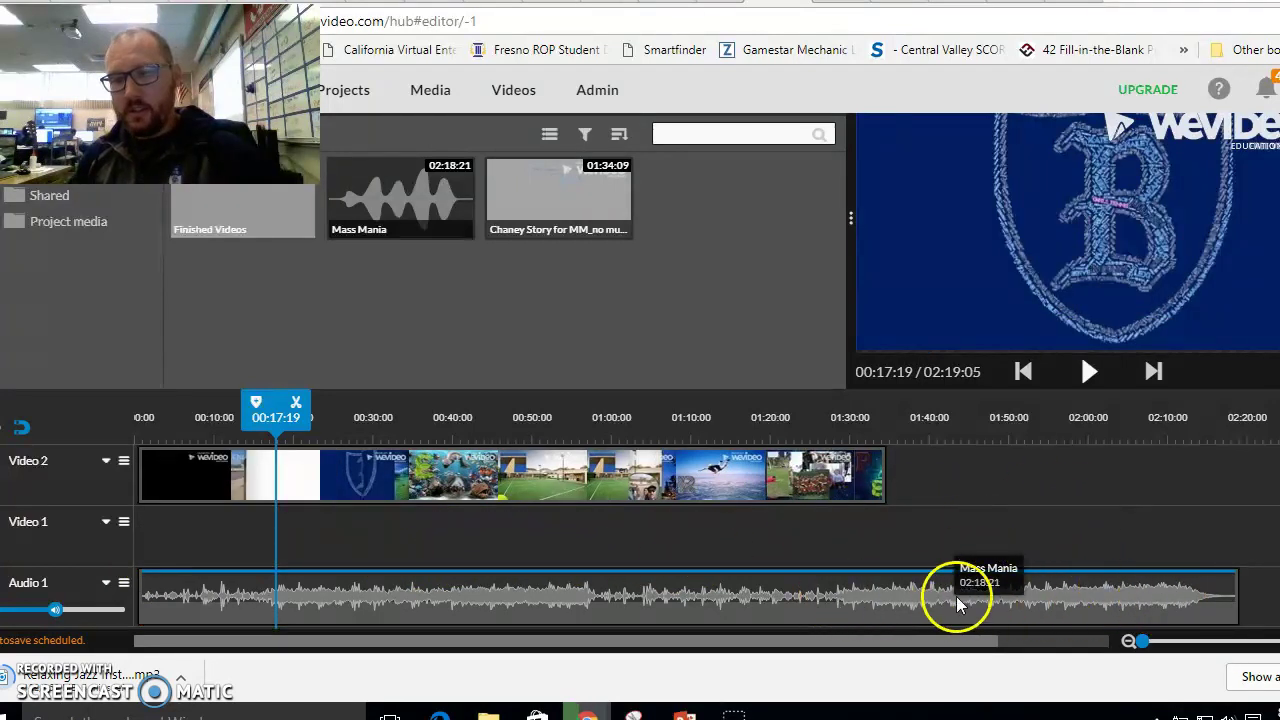
# Drag the Mass Mania clip's right edge in so it ends with the video at 01:34:18.
pyautogui.click(1085, 598)
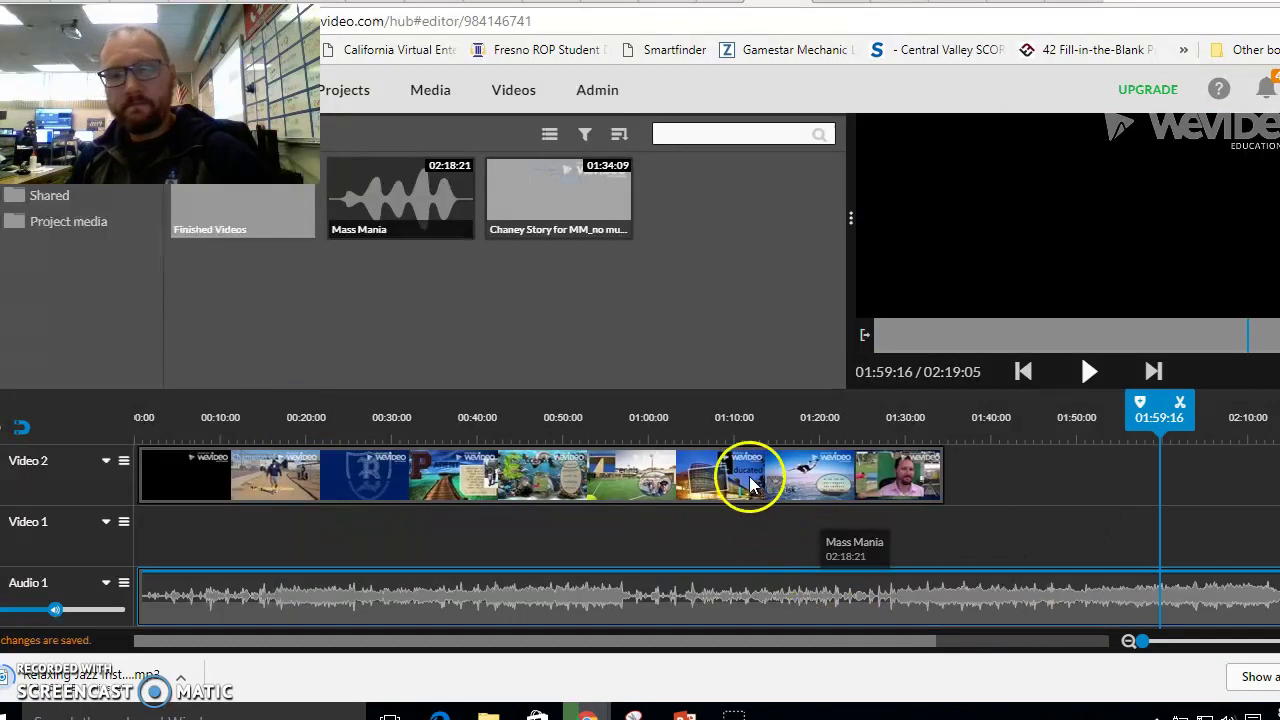
pyautogui.click(750, 476)
pyautogui.click(1046, 588)
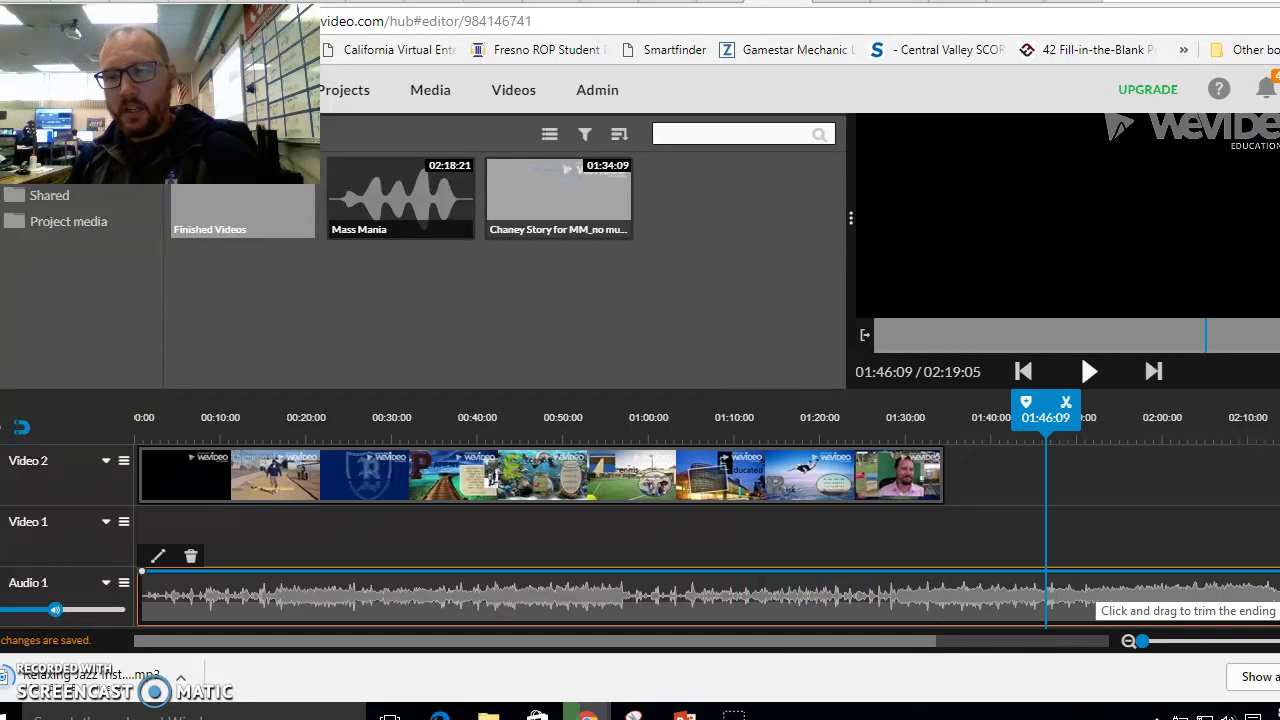
pyautogui.moveTo(1262, 600); pyautogui.dragTo(948, 590)
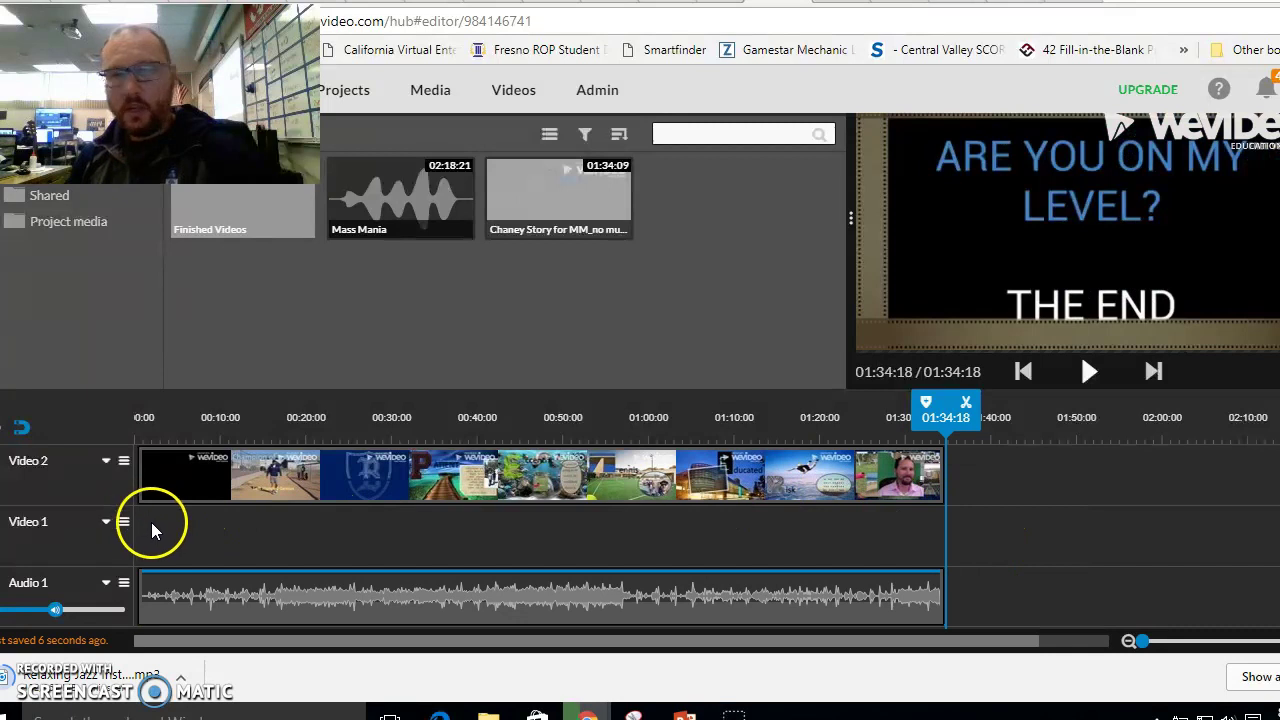
# Start finishing the project and enter the title 'The Chaney Story - - The Best Story Ever Told'.
pyautogui.scroll(1, 467, 393)
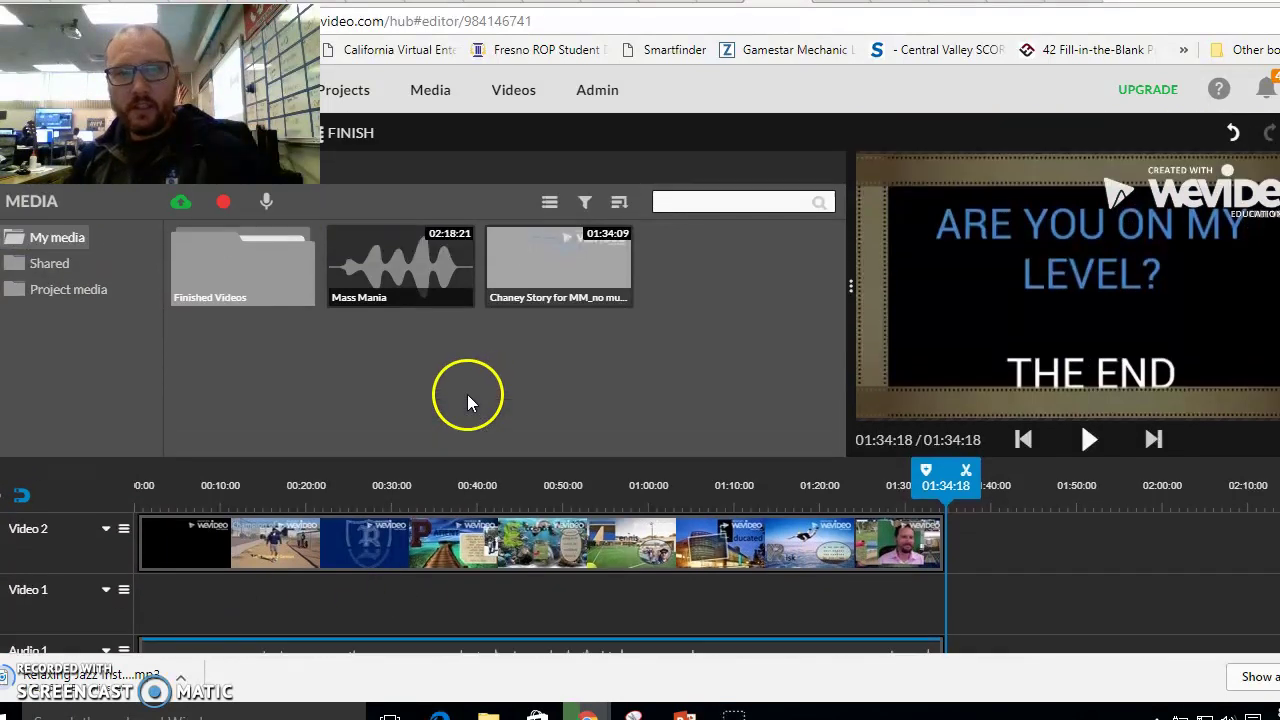
pyautogui.click(358, 140)
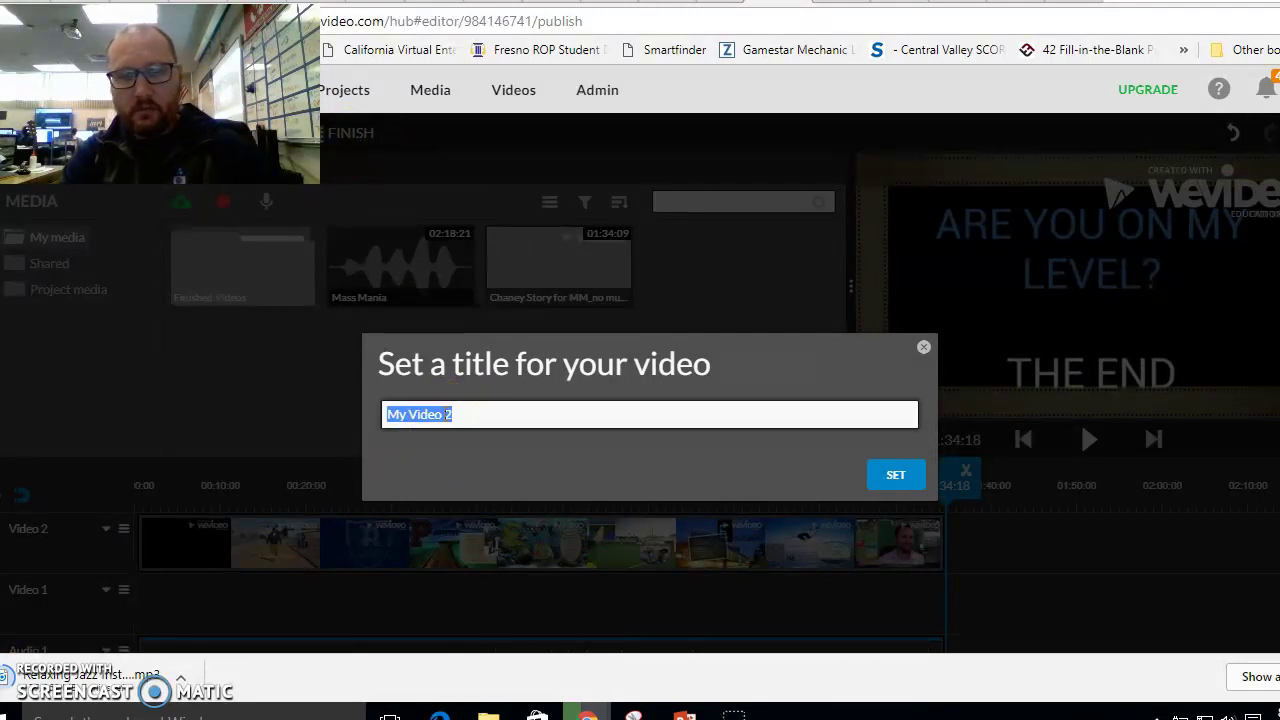
pyautogui.write('The Chaney Story - - The Best Story Ever Told')
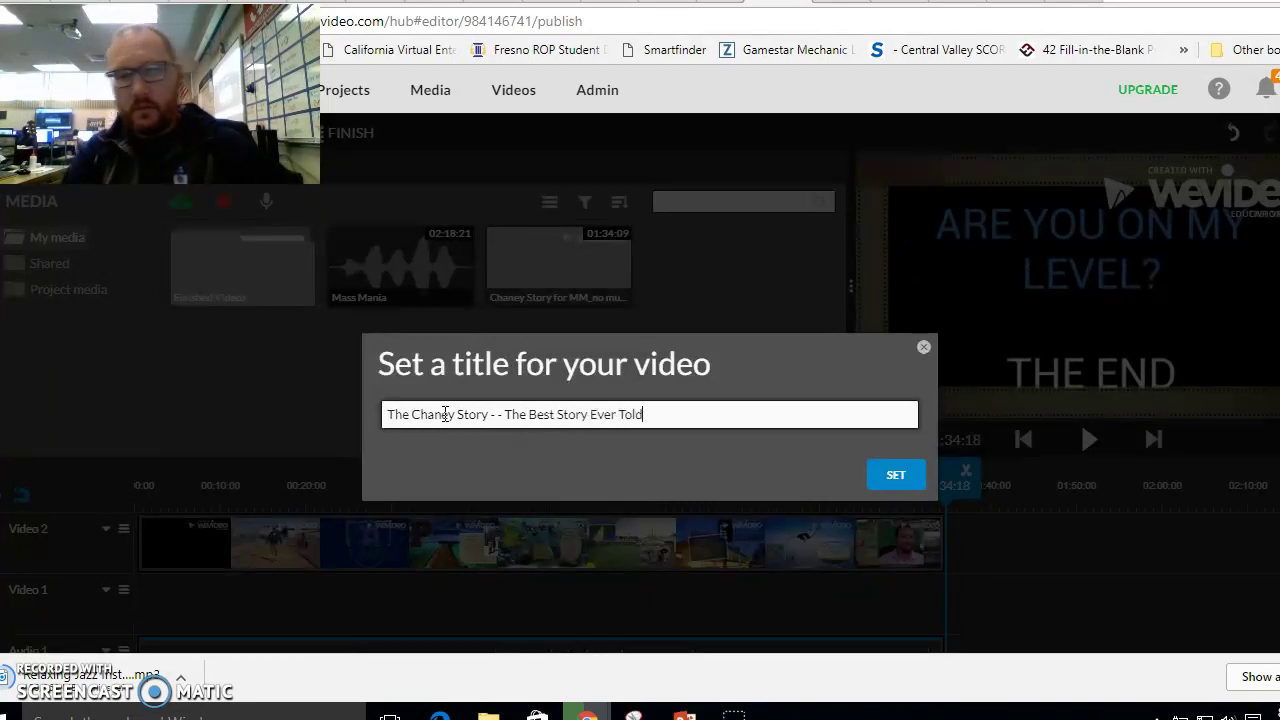
# Confirm the title, choose 720p HD quality, and publish the video for processing.
pyautogui.click(896, 474)
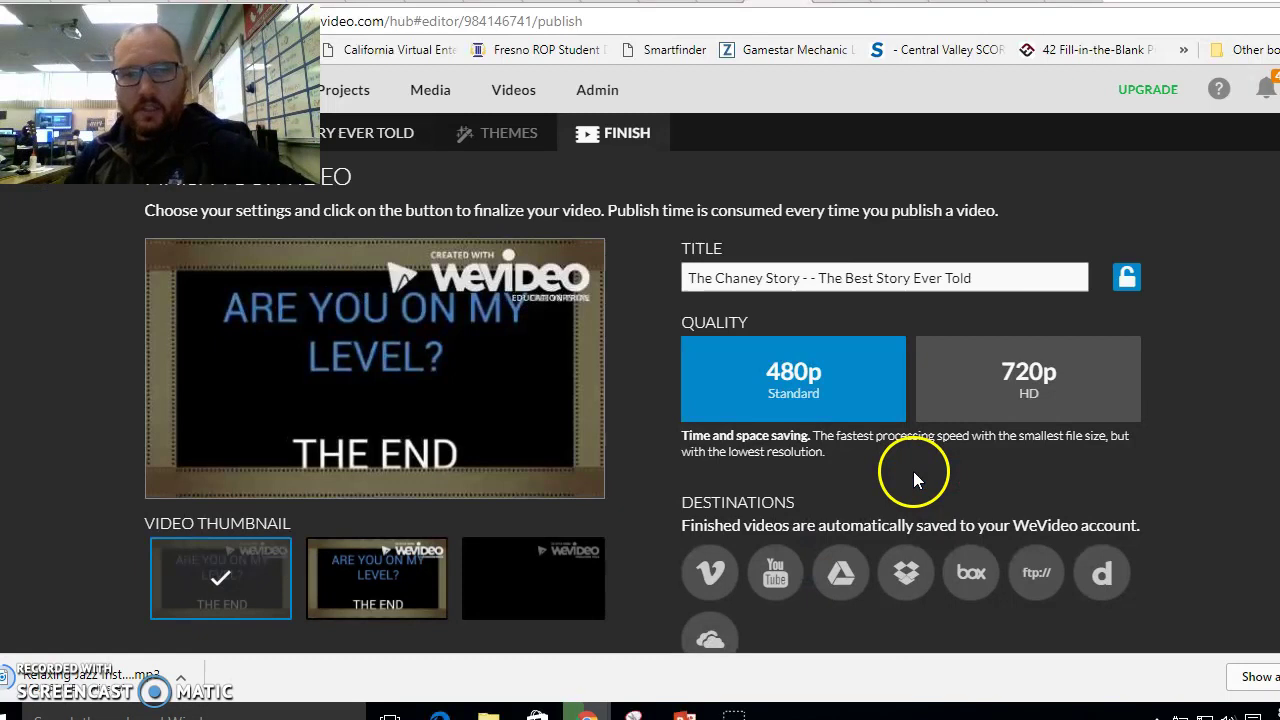
pyautogui.click(1025, 378)
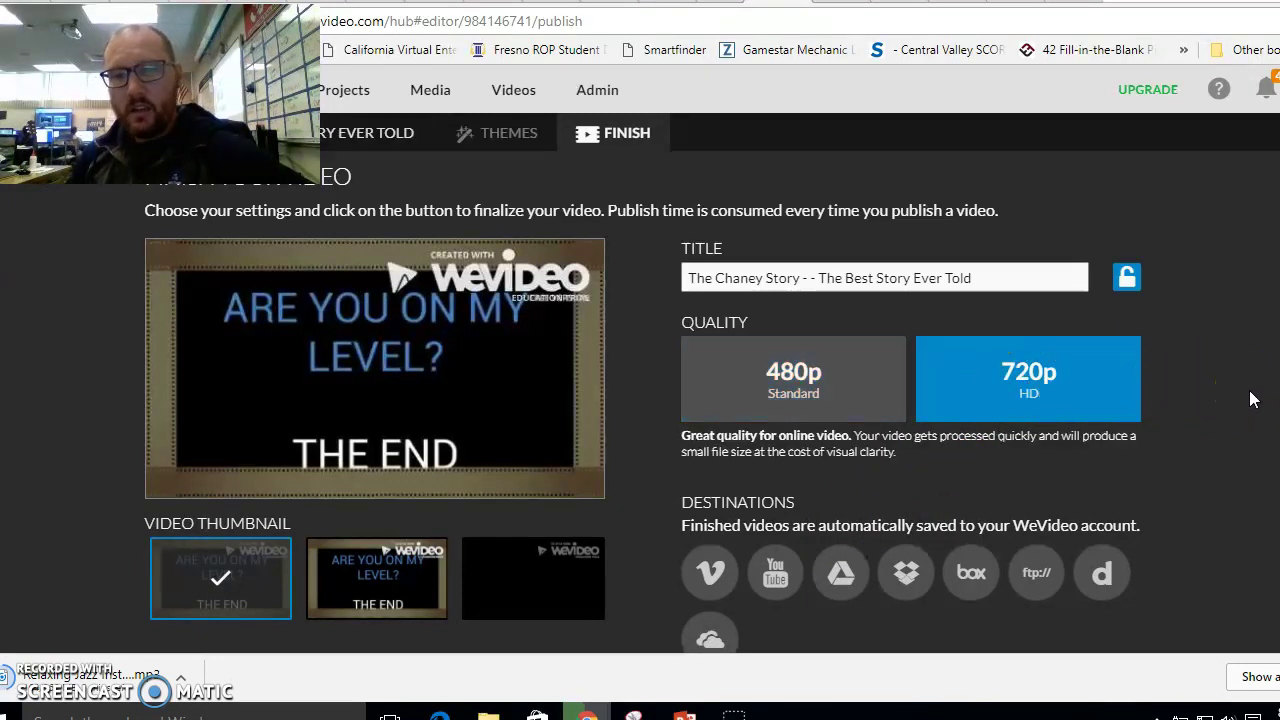
pyautogui.scroll(-1, 1237, 403)
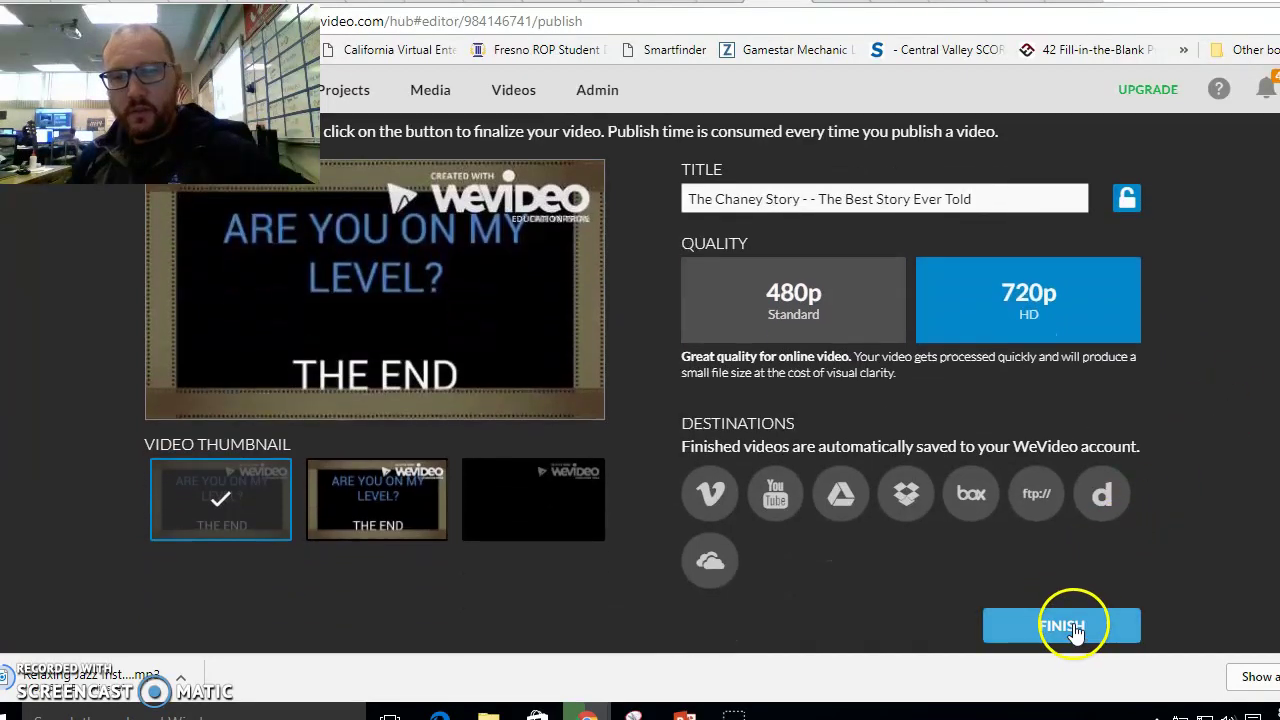
pyautogui.click(1072, 627)
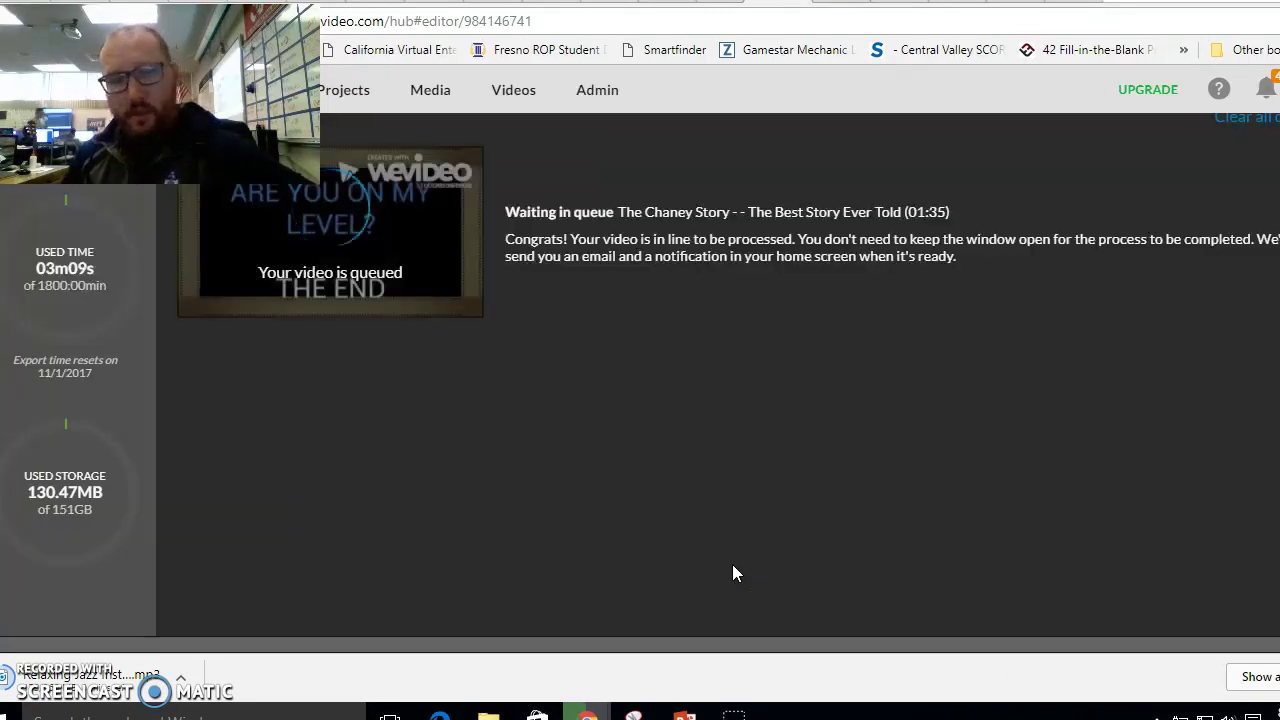
pyautogui.click(44, 676)
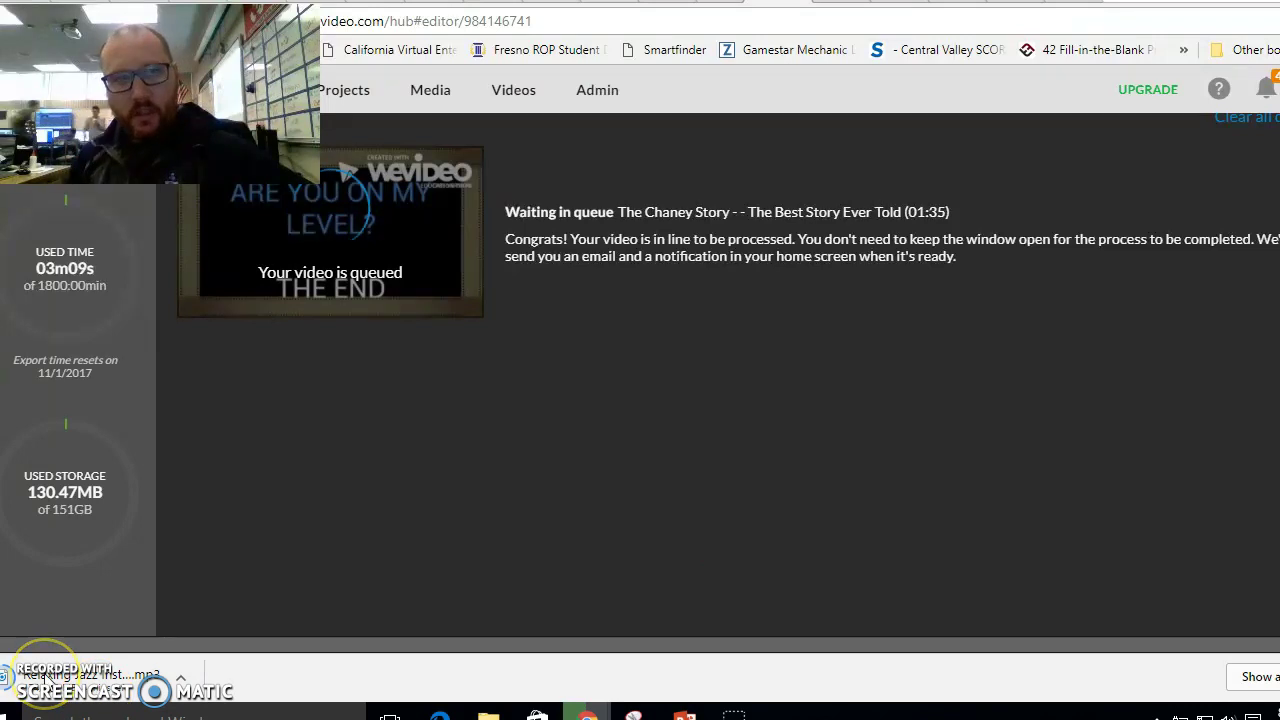